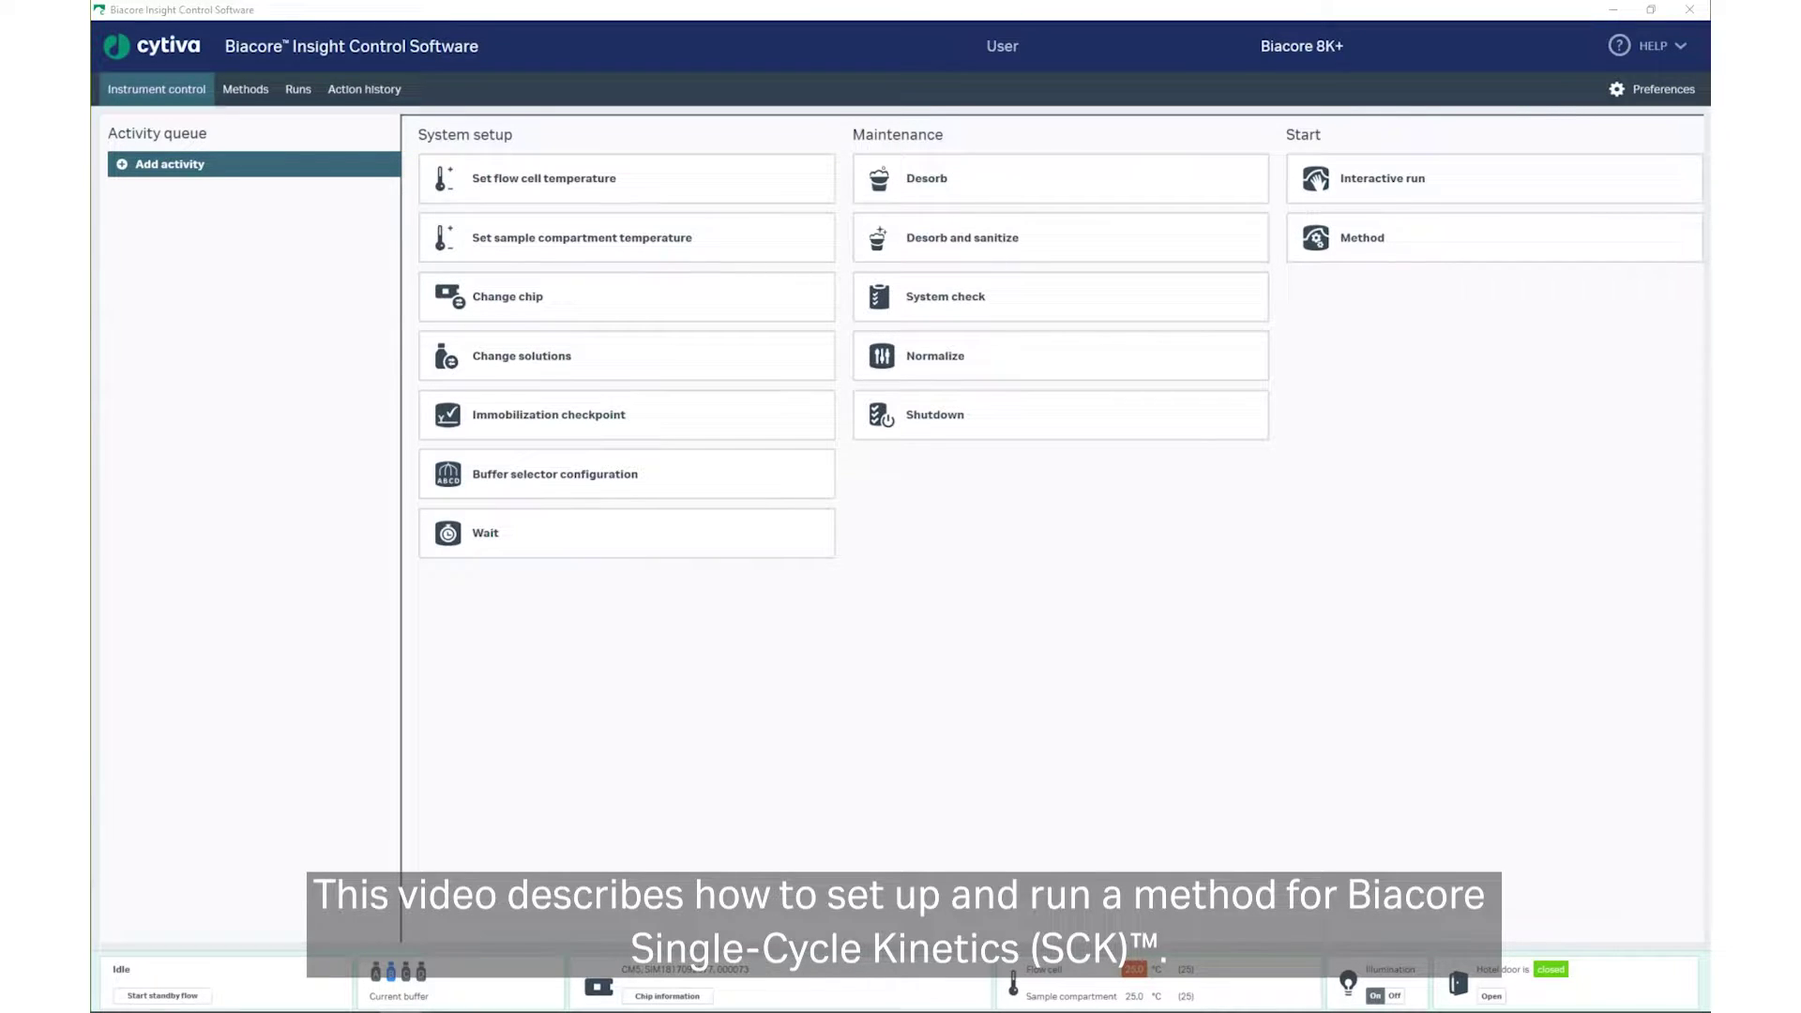
# In the predefined method templates, expand Antibody / general > Kinetics / affinity and select Single-cycle kinetics
pyautogui.click(251, 91)
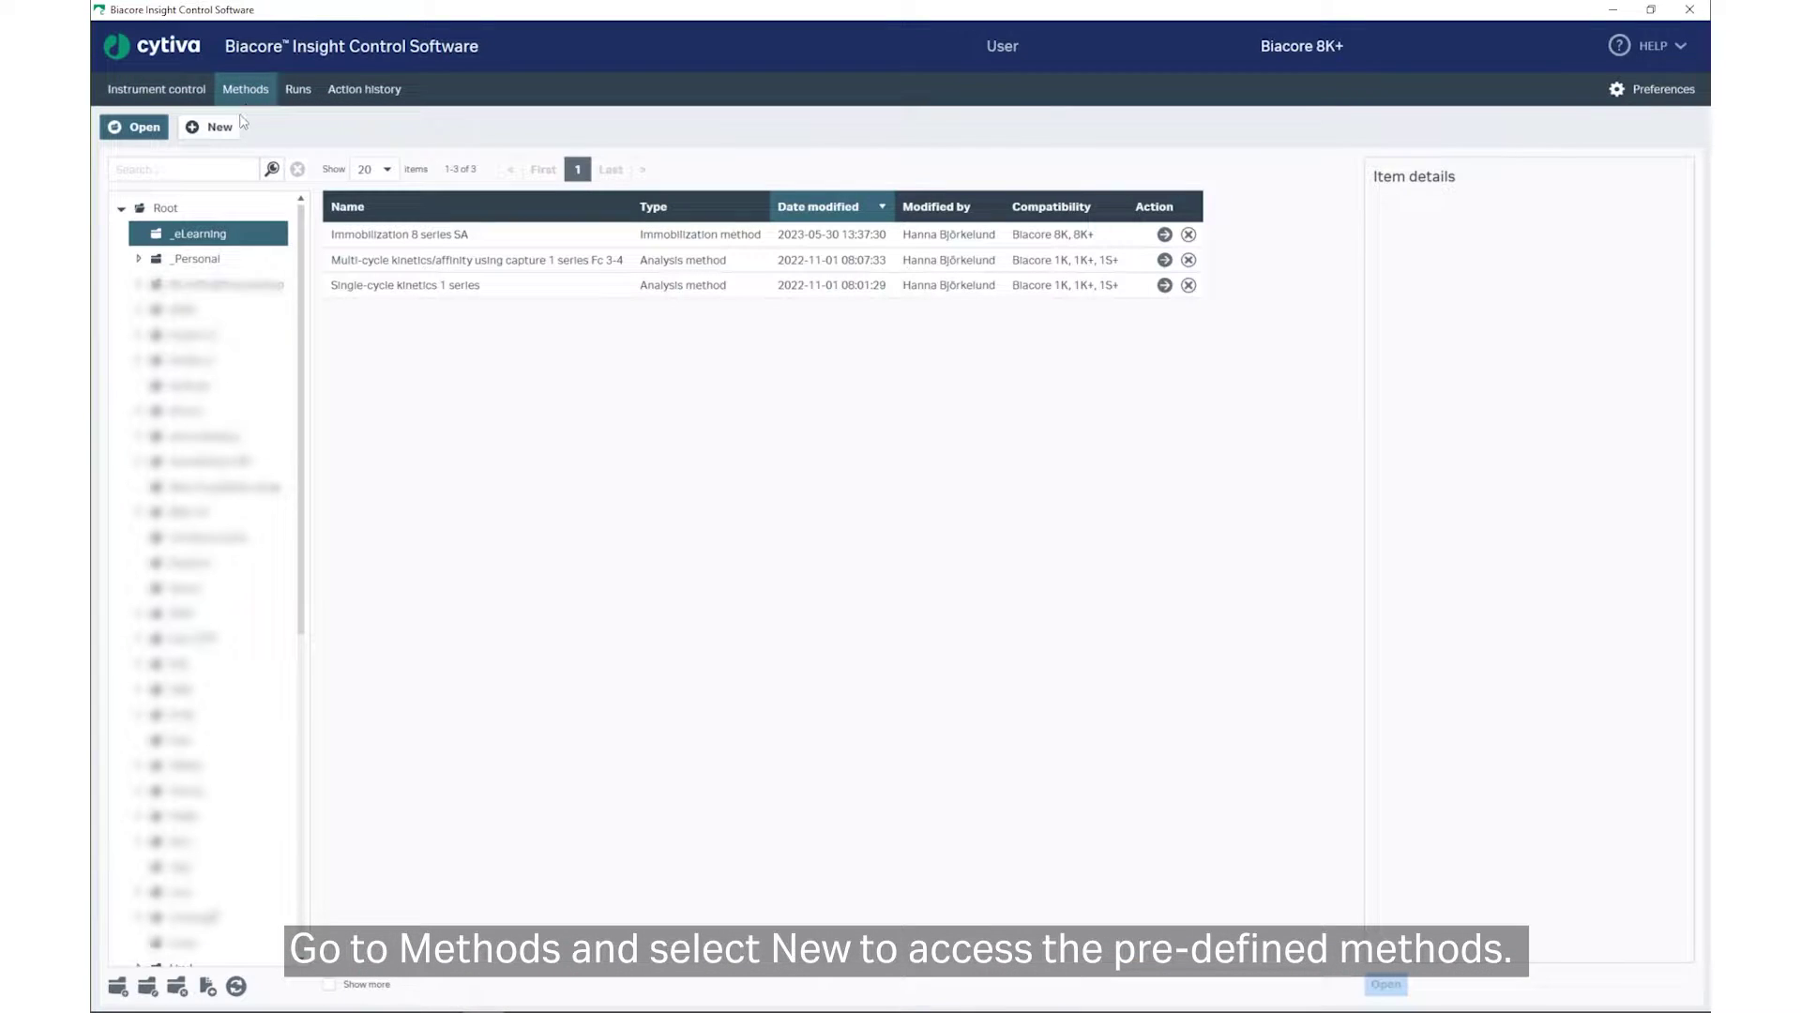
pyautogui.click(226, 131)
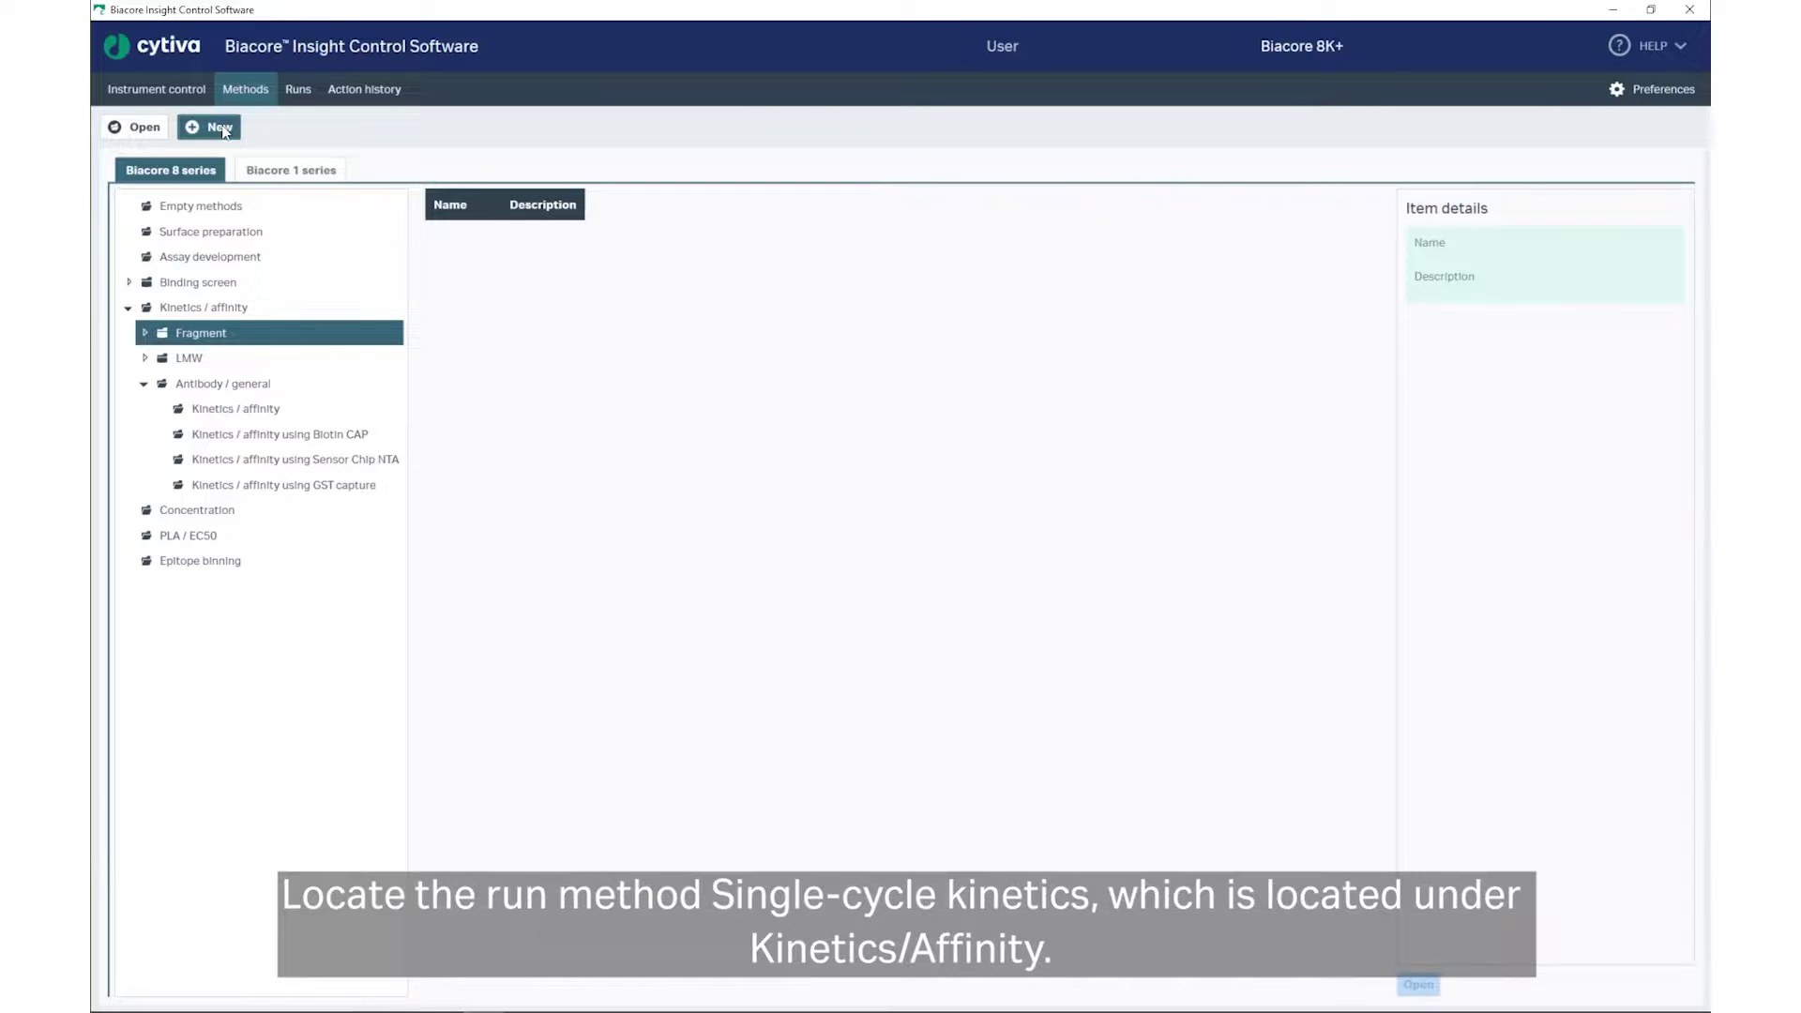
pyautogui.click(227, 384)
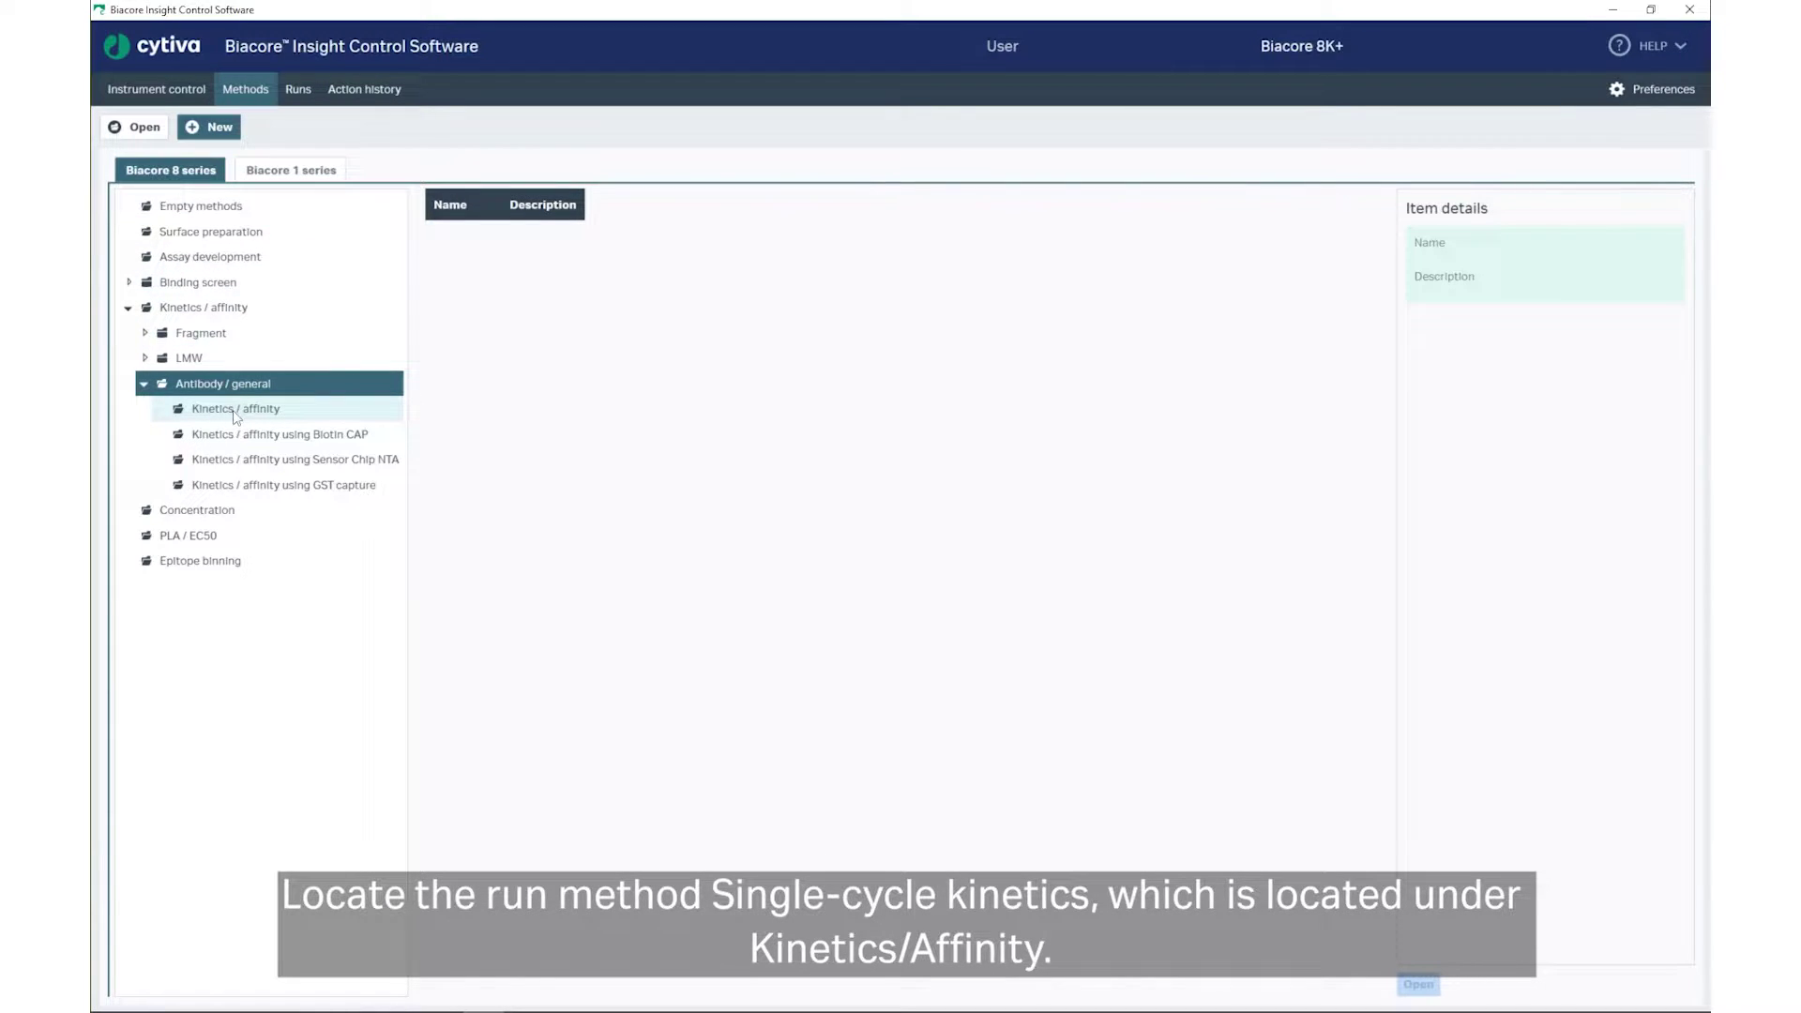
pyautogui.click(235, 411)
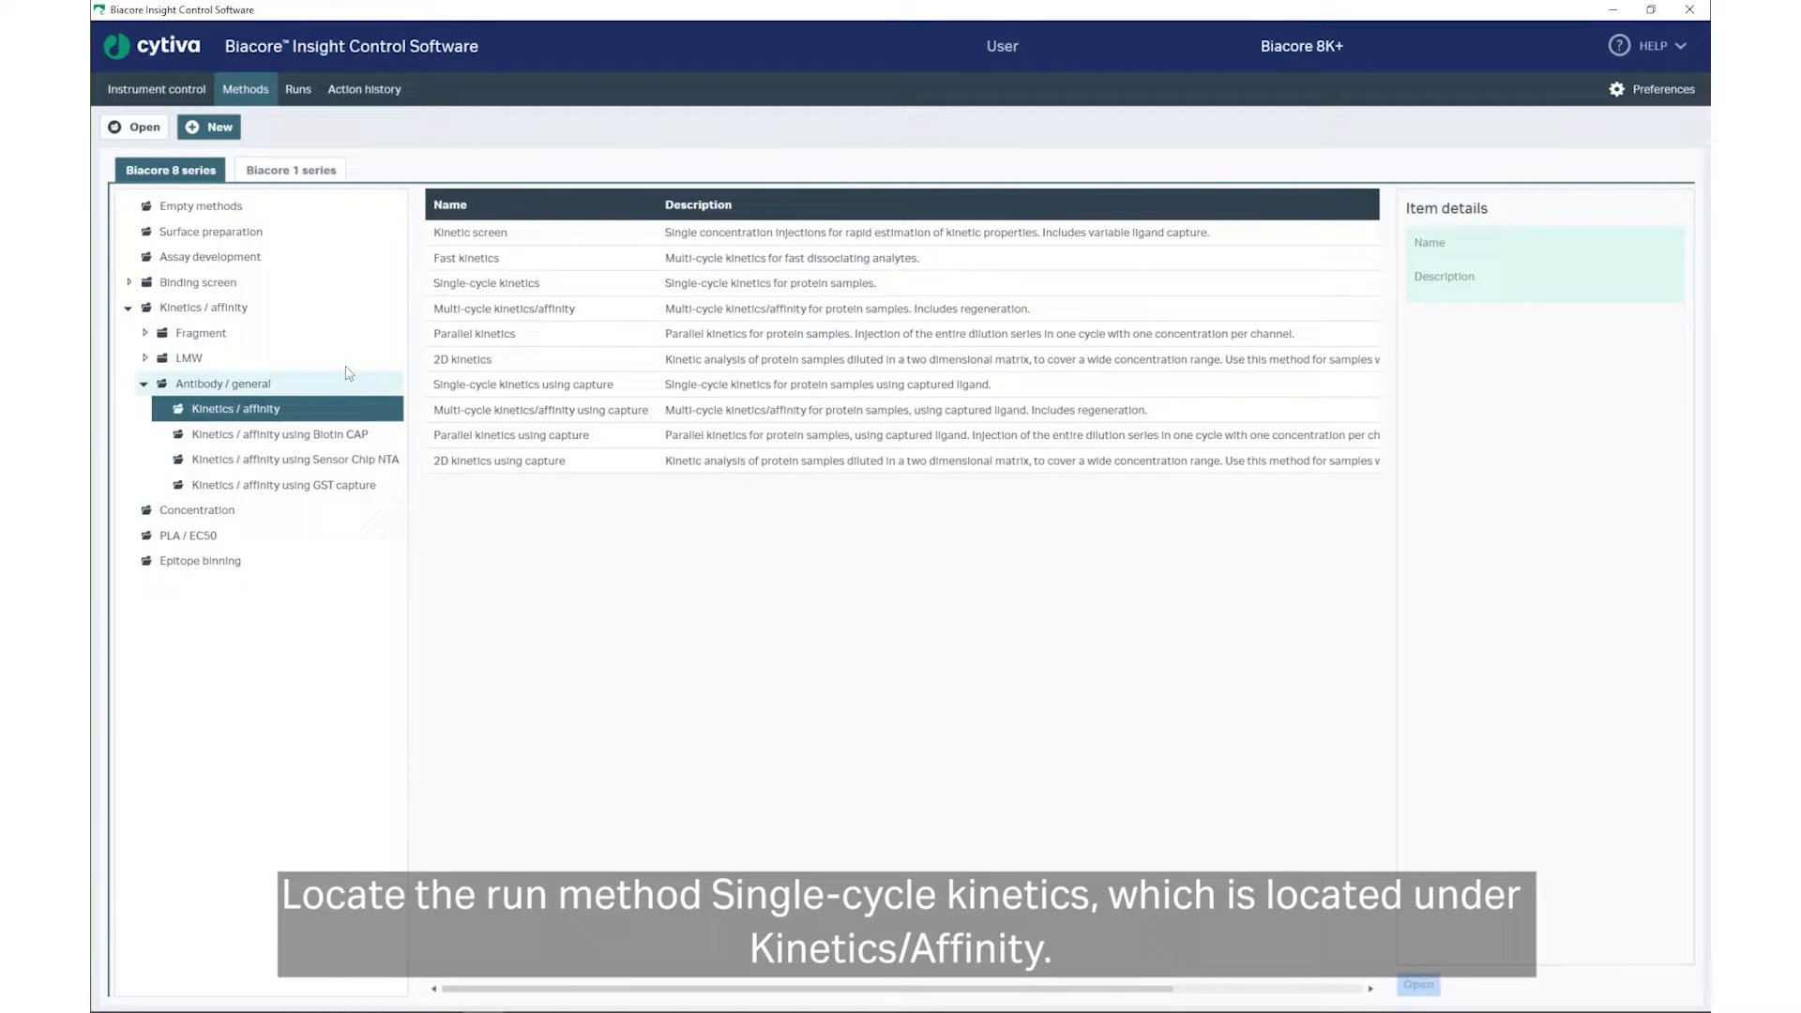
pyautogui.click(509, 287)
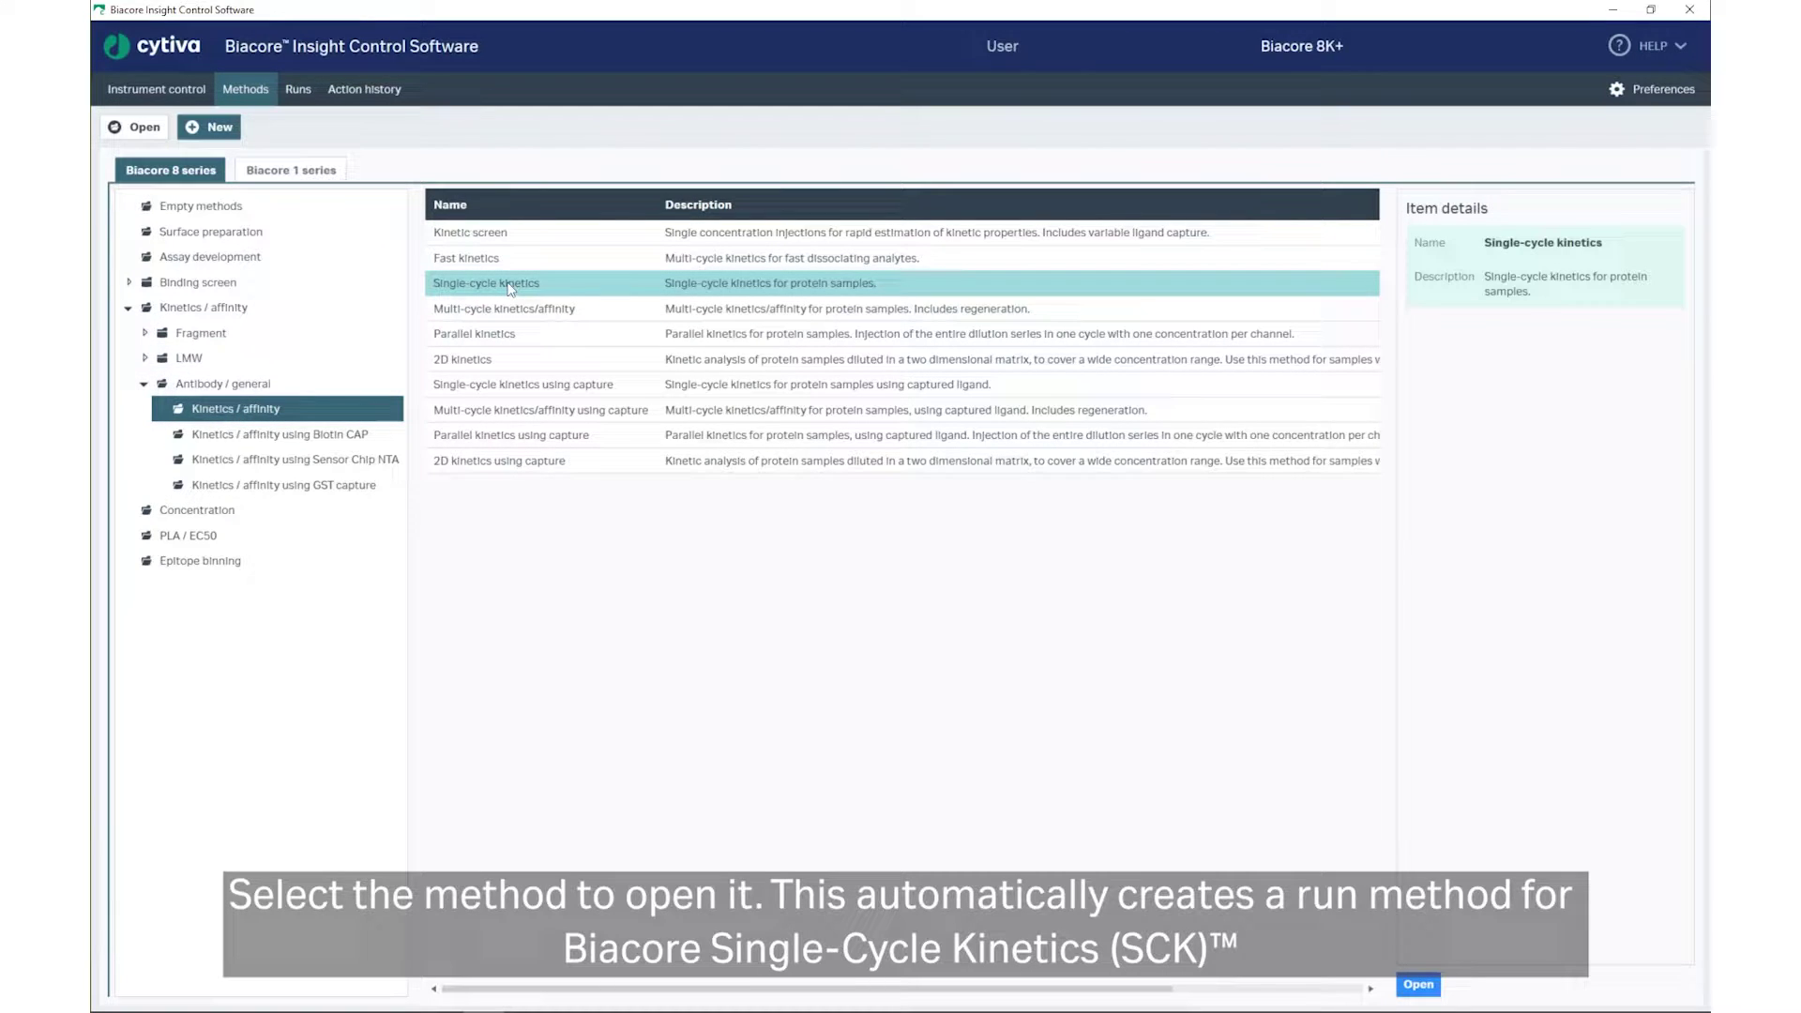
# Open Single-cycle kinetics as a new method and set its dissociation time to 300 s
pyautogui.doubleClick(509, 284)
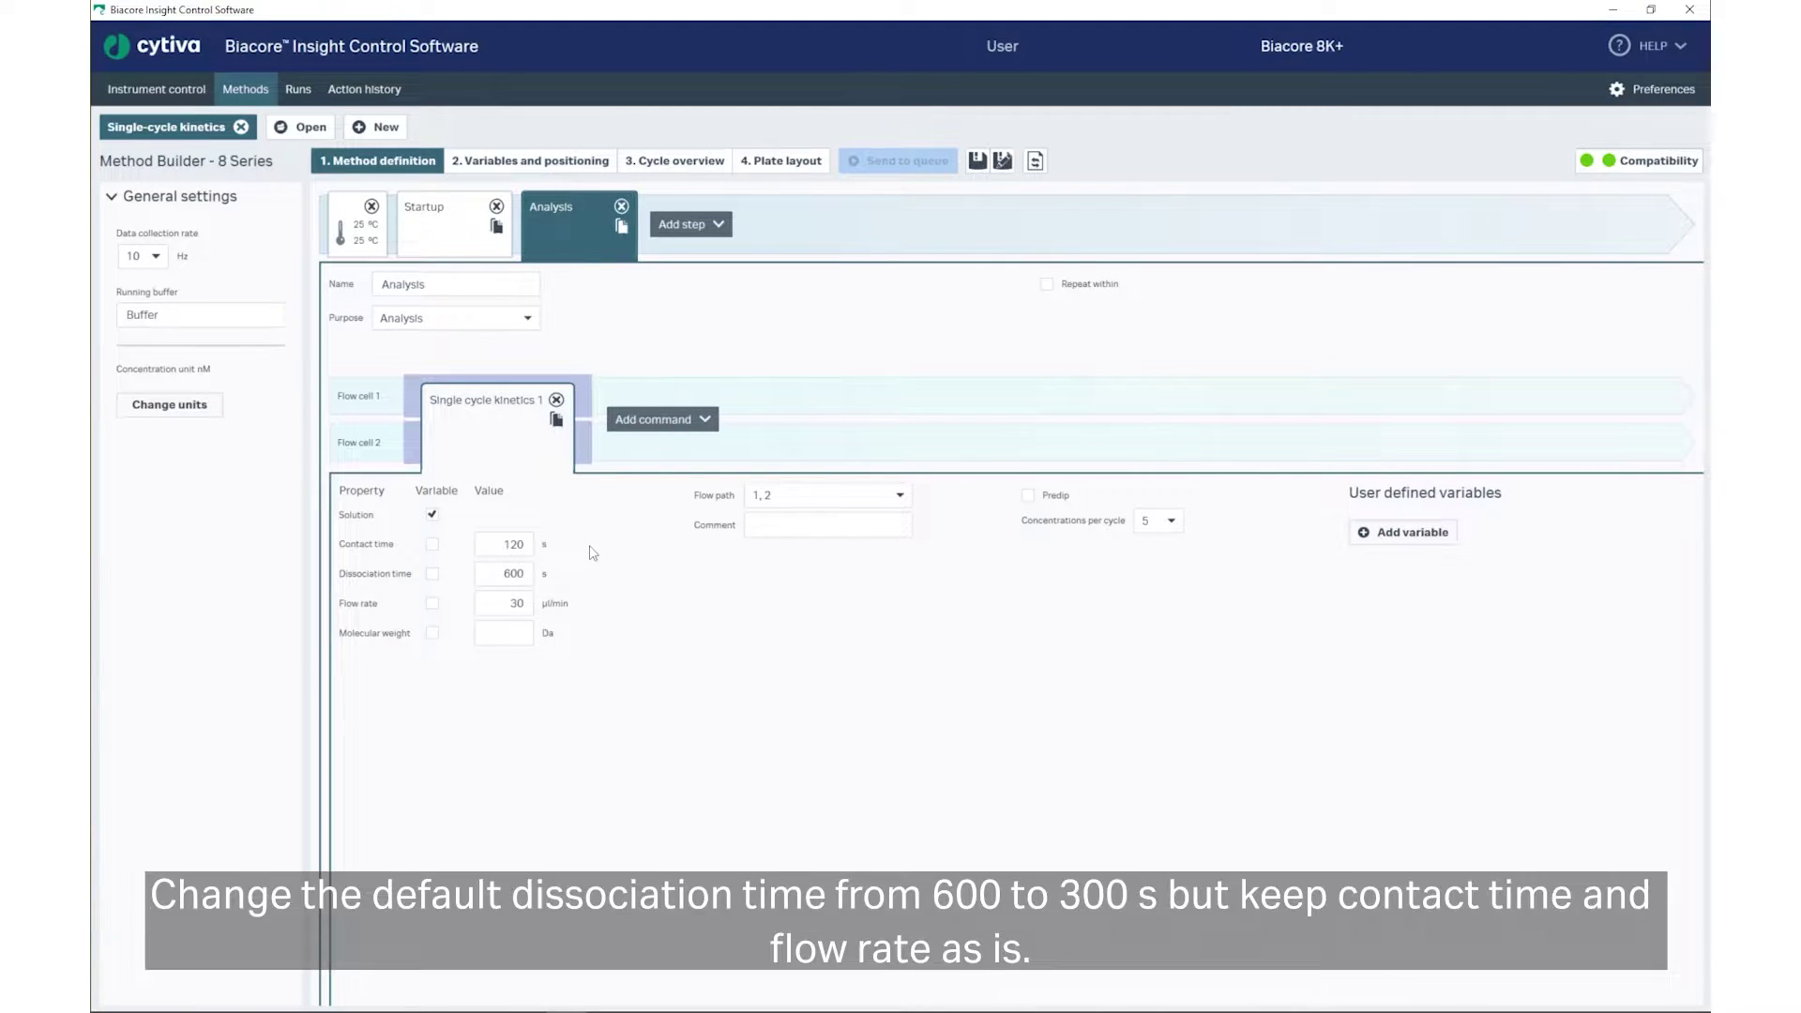
pyautogui.doubleClick(525, 576)
pyautogui.write('300')
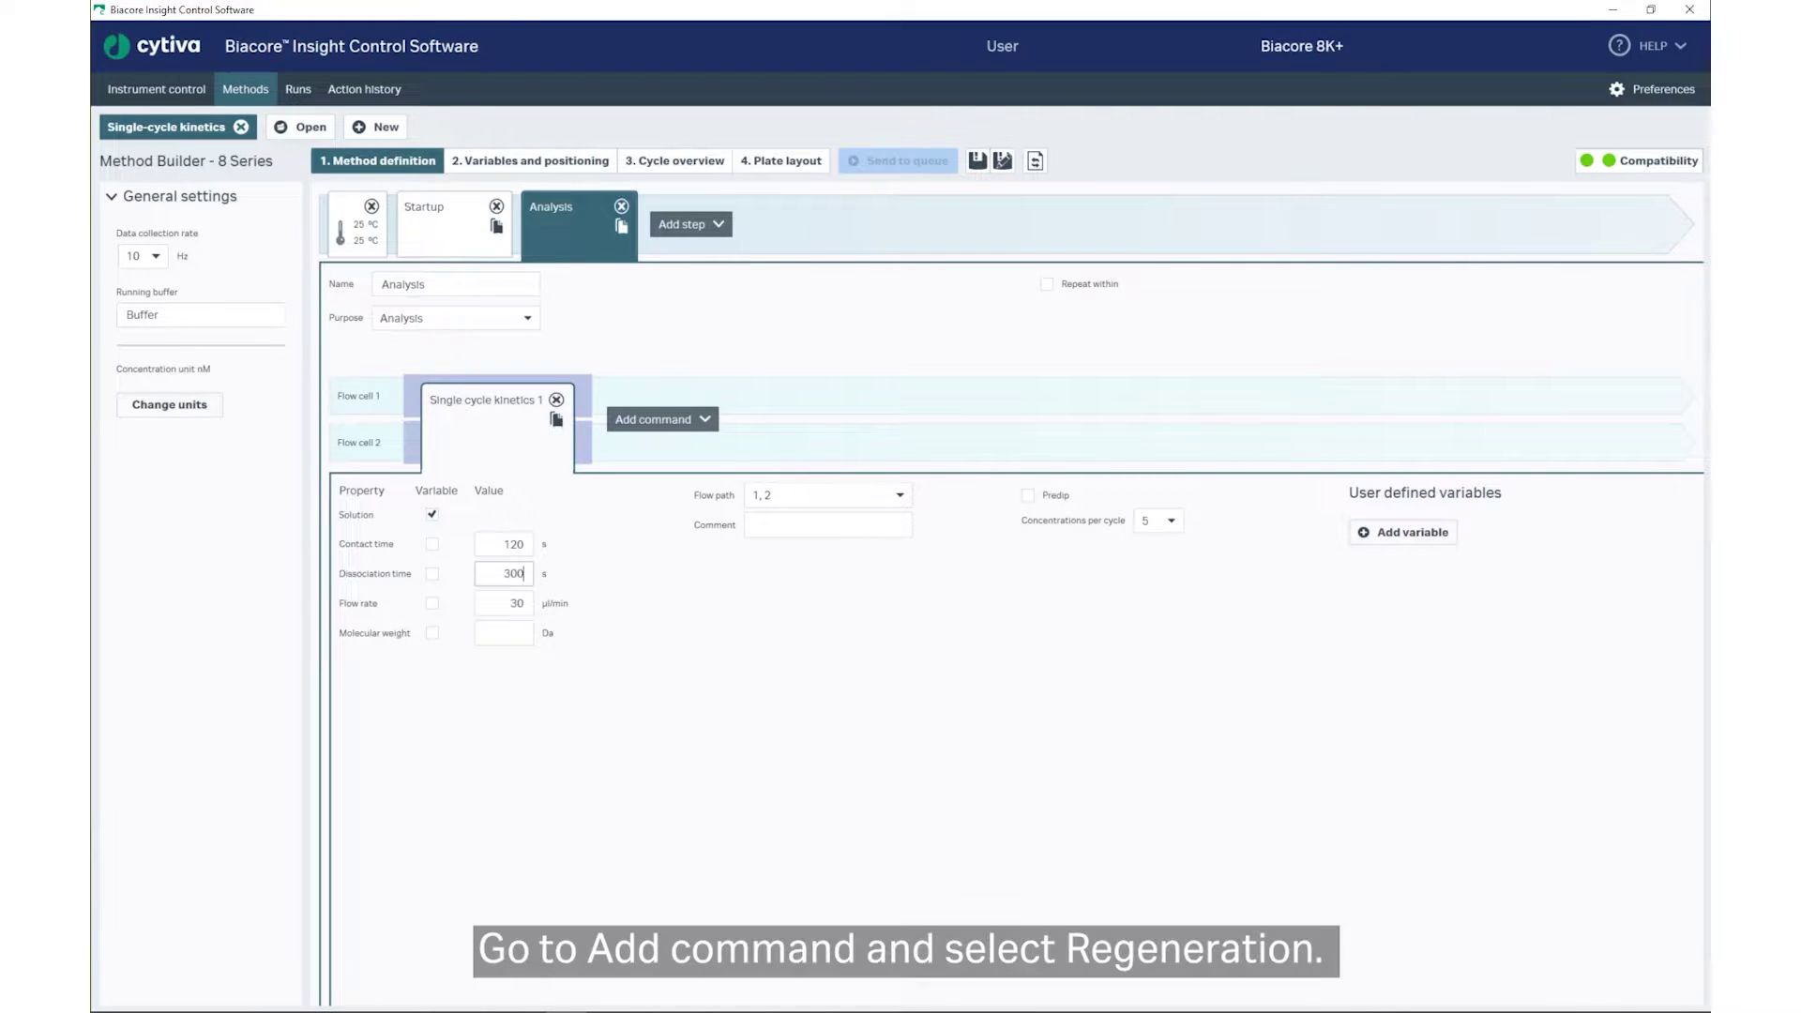
# Add a Regeneration command to the Analysis step using Glycine pH 1.5 with 20 s contact time
pyautogui.click(669, 429)
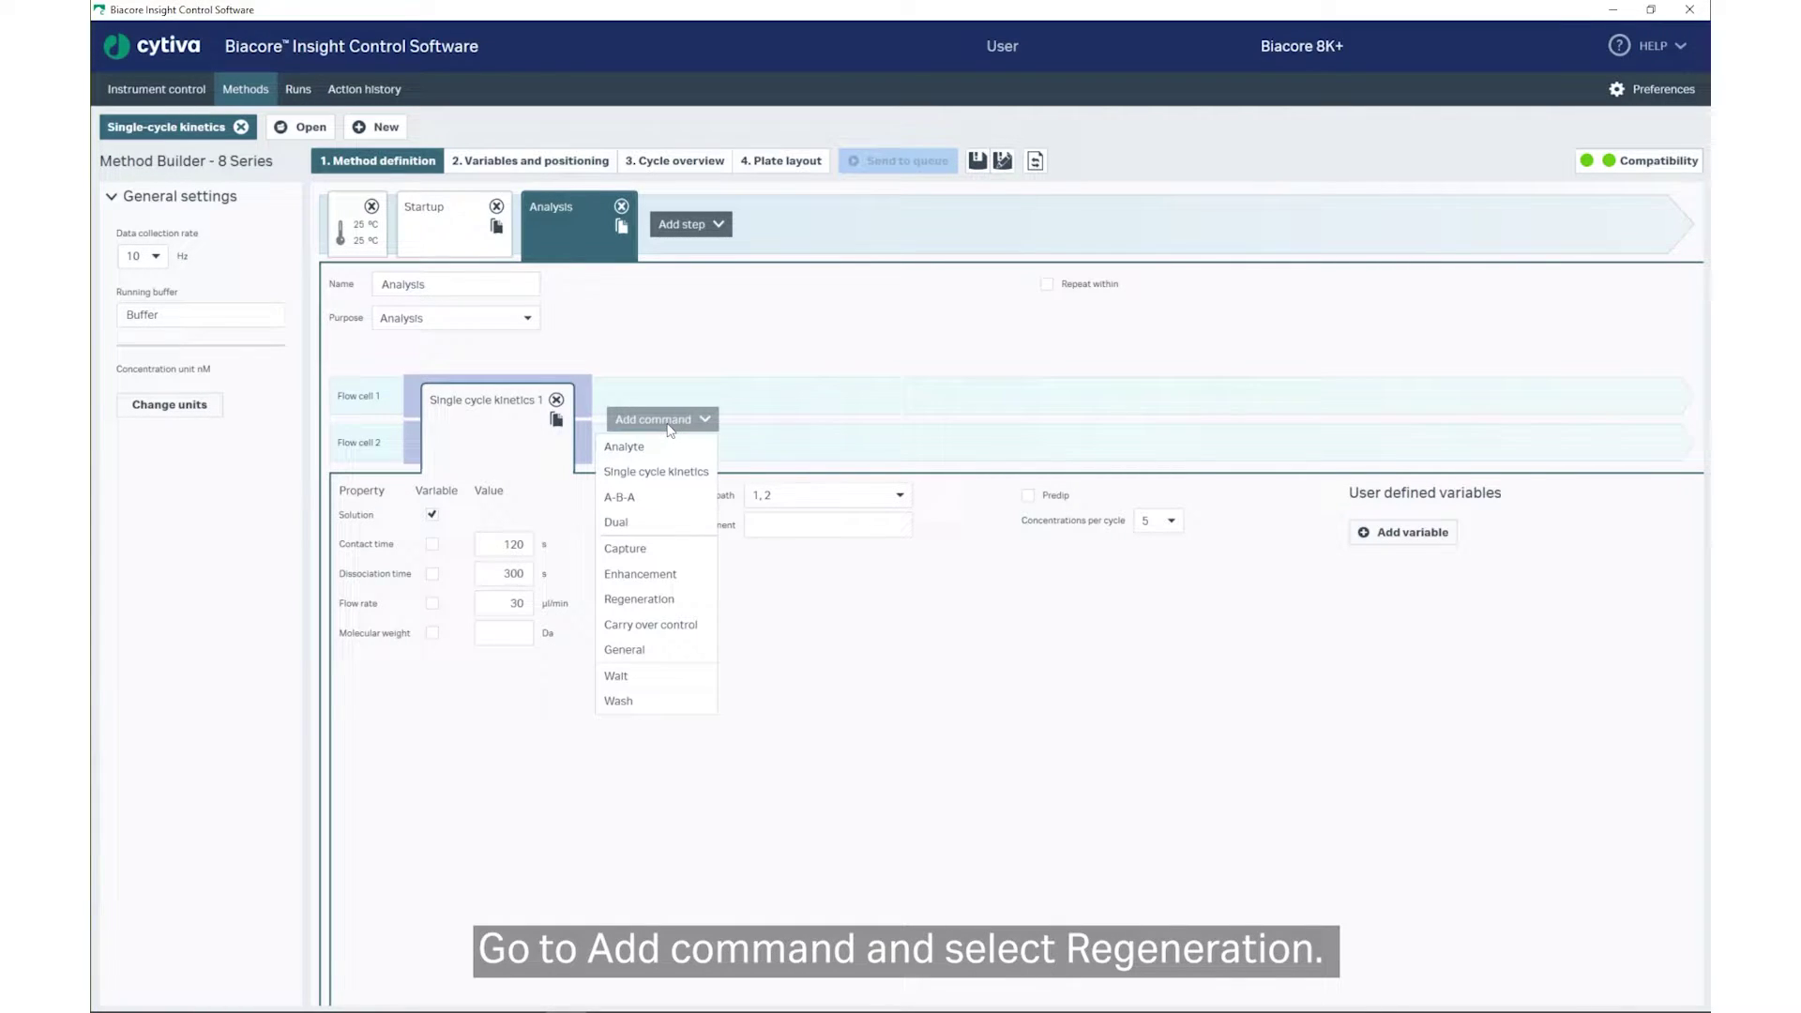
pyautogui.click(639, 599)
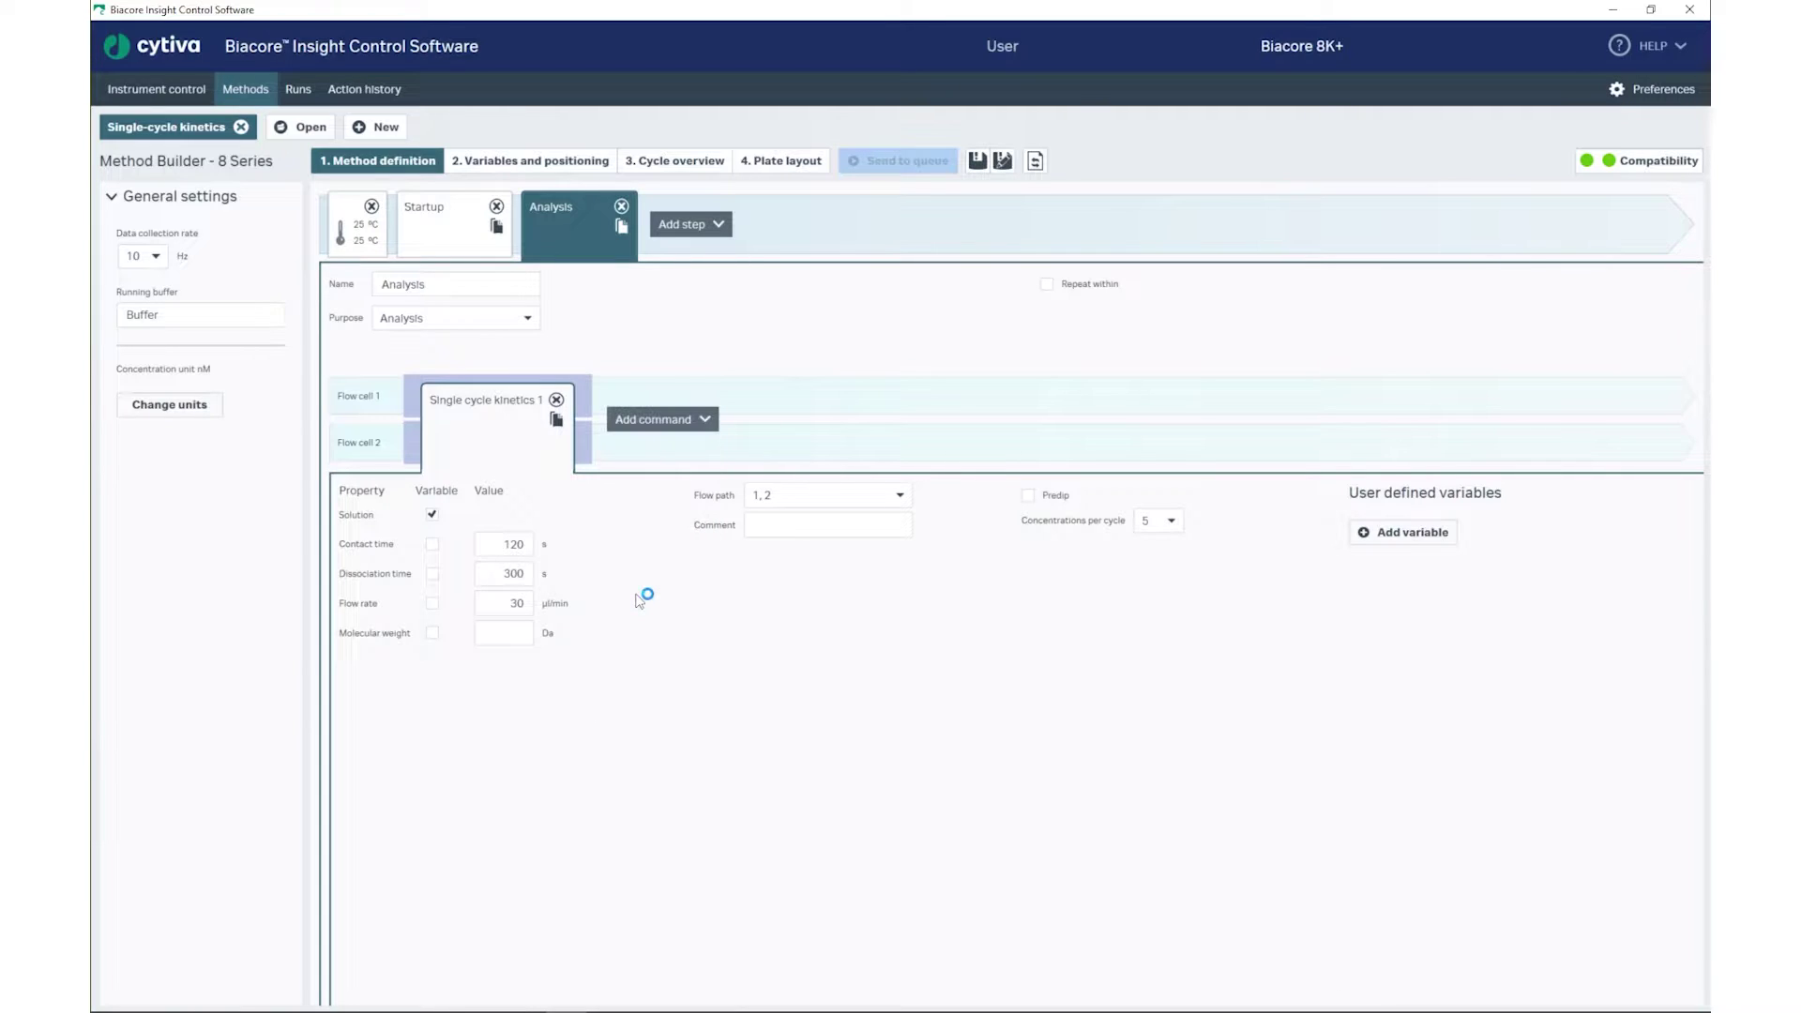
pyautogui.click(562, 512)
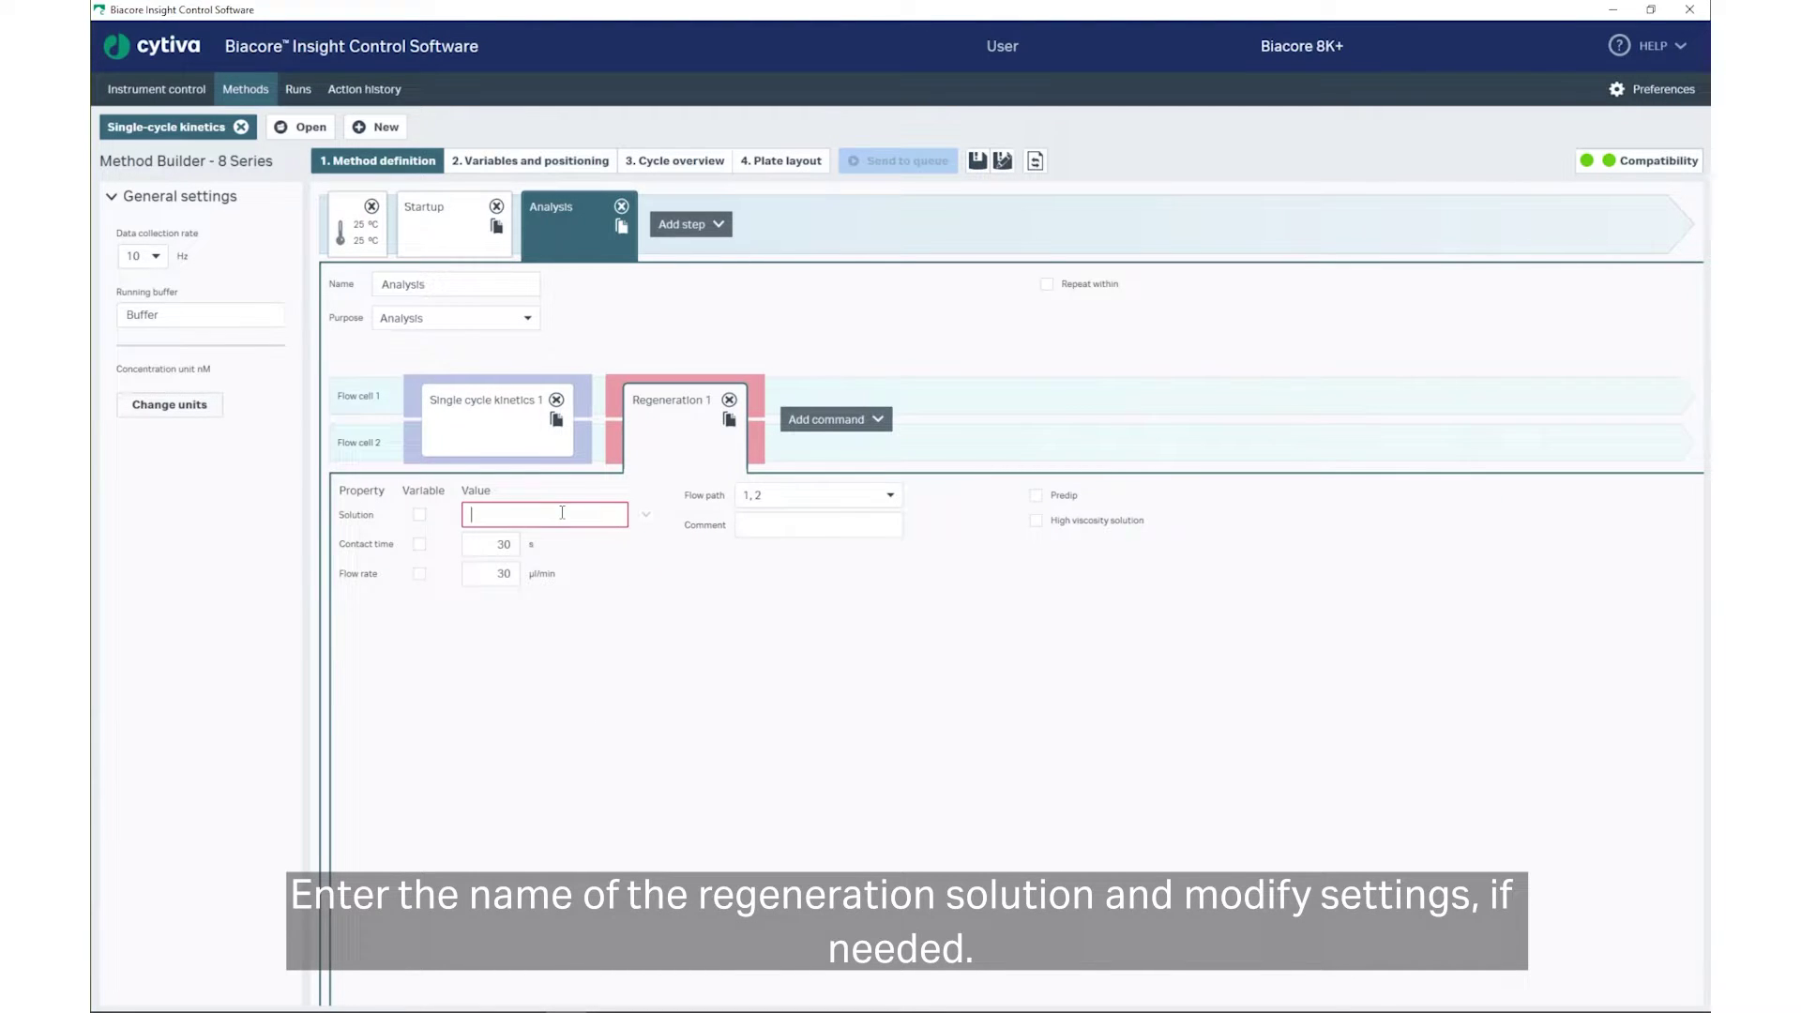
pyautogui.write('Glycine PH 1.5')
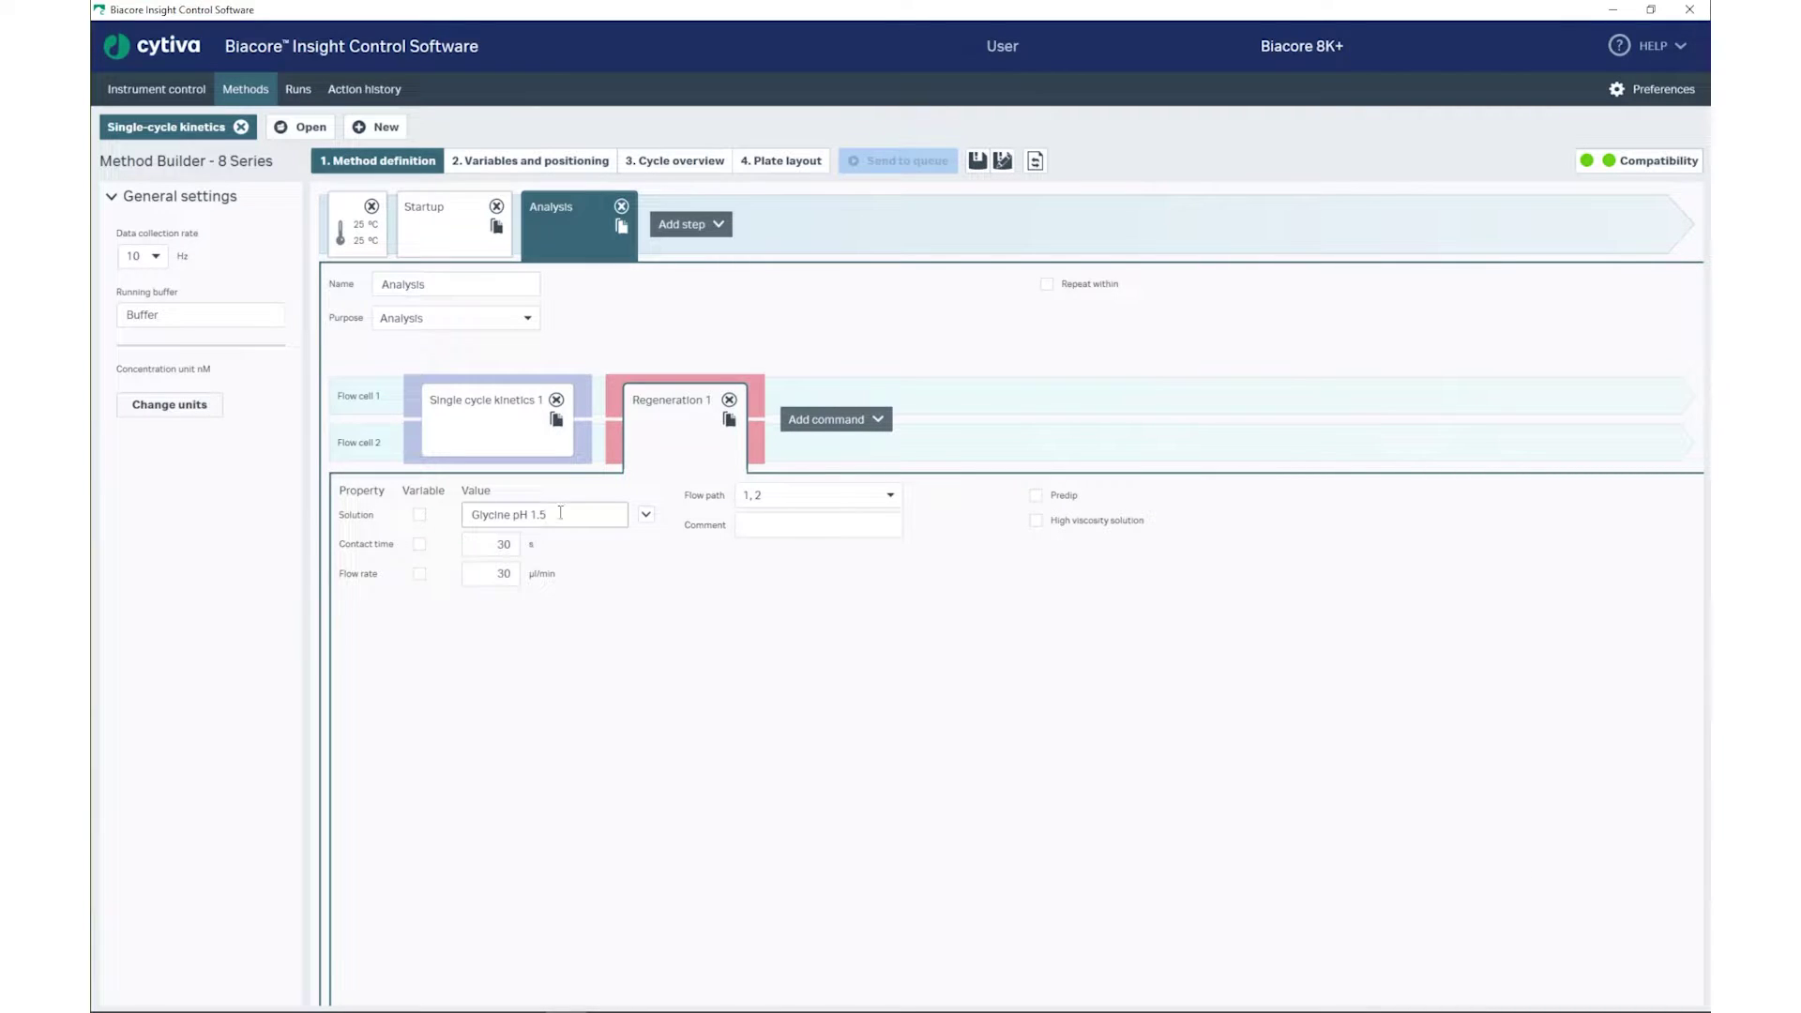
pyautogui.doubleClick(507, 544)
pyautogui.write('20')
# Add a Regeneration command to the Startup step with solution Glycine pH 1.5 and 20 s contact time
pyautogui.click(462, 244)
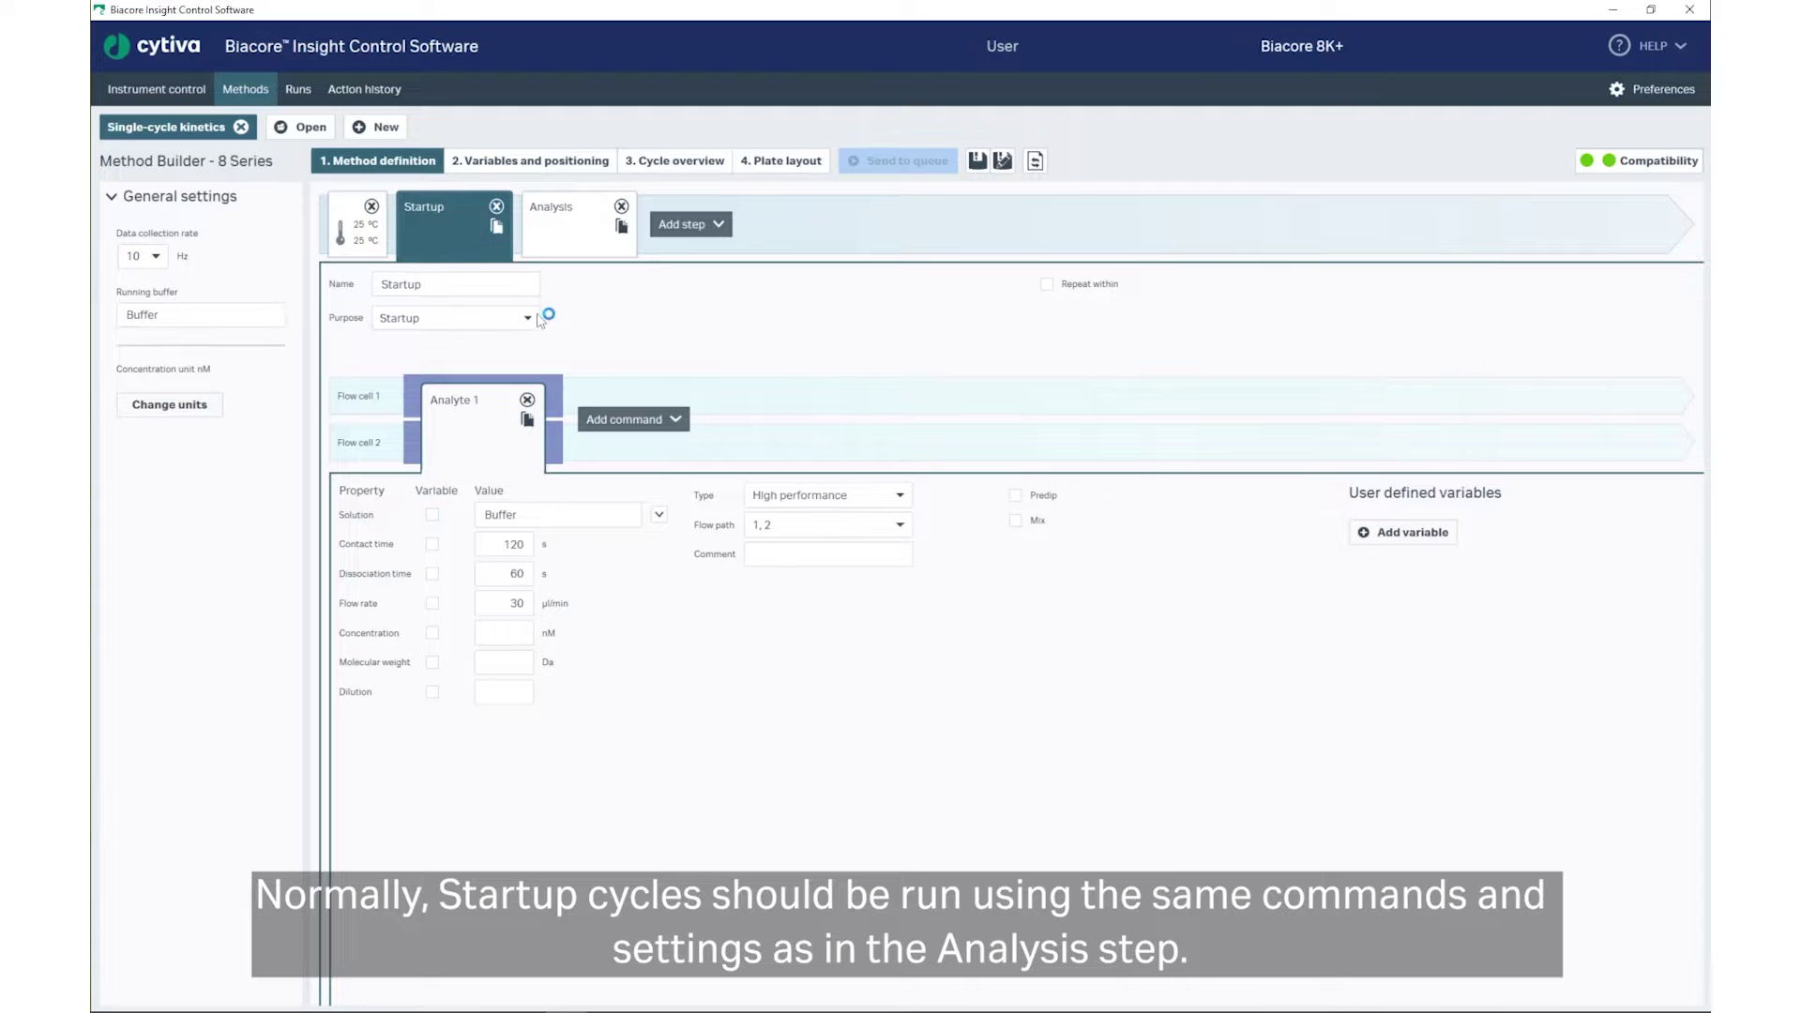
pyautogui.click(514, 445)
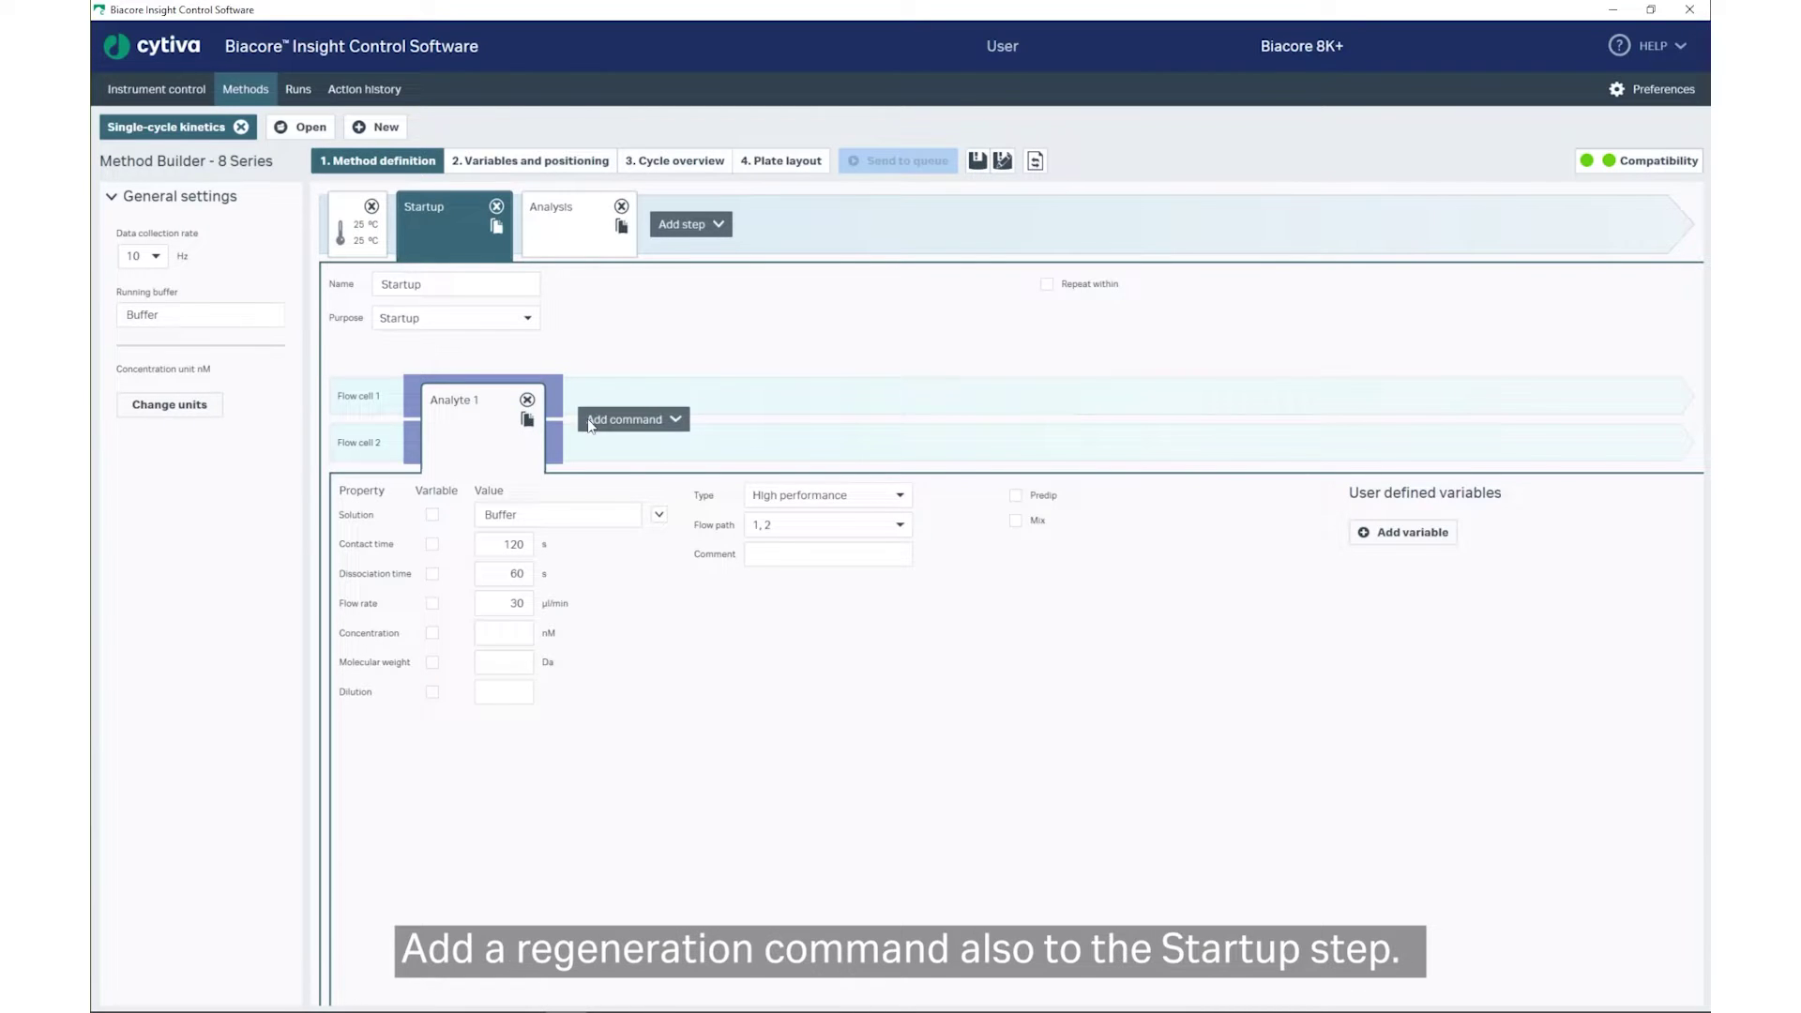
pyautogui.click(622, 420)
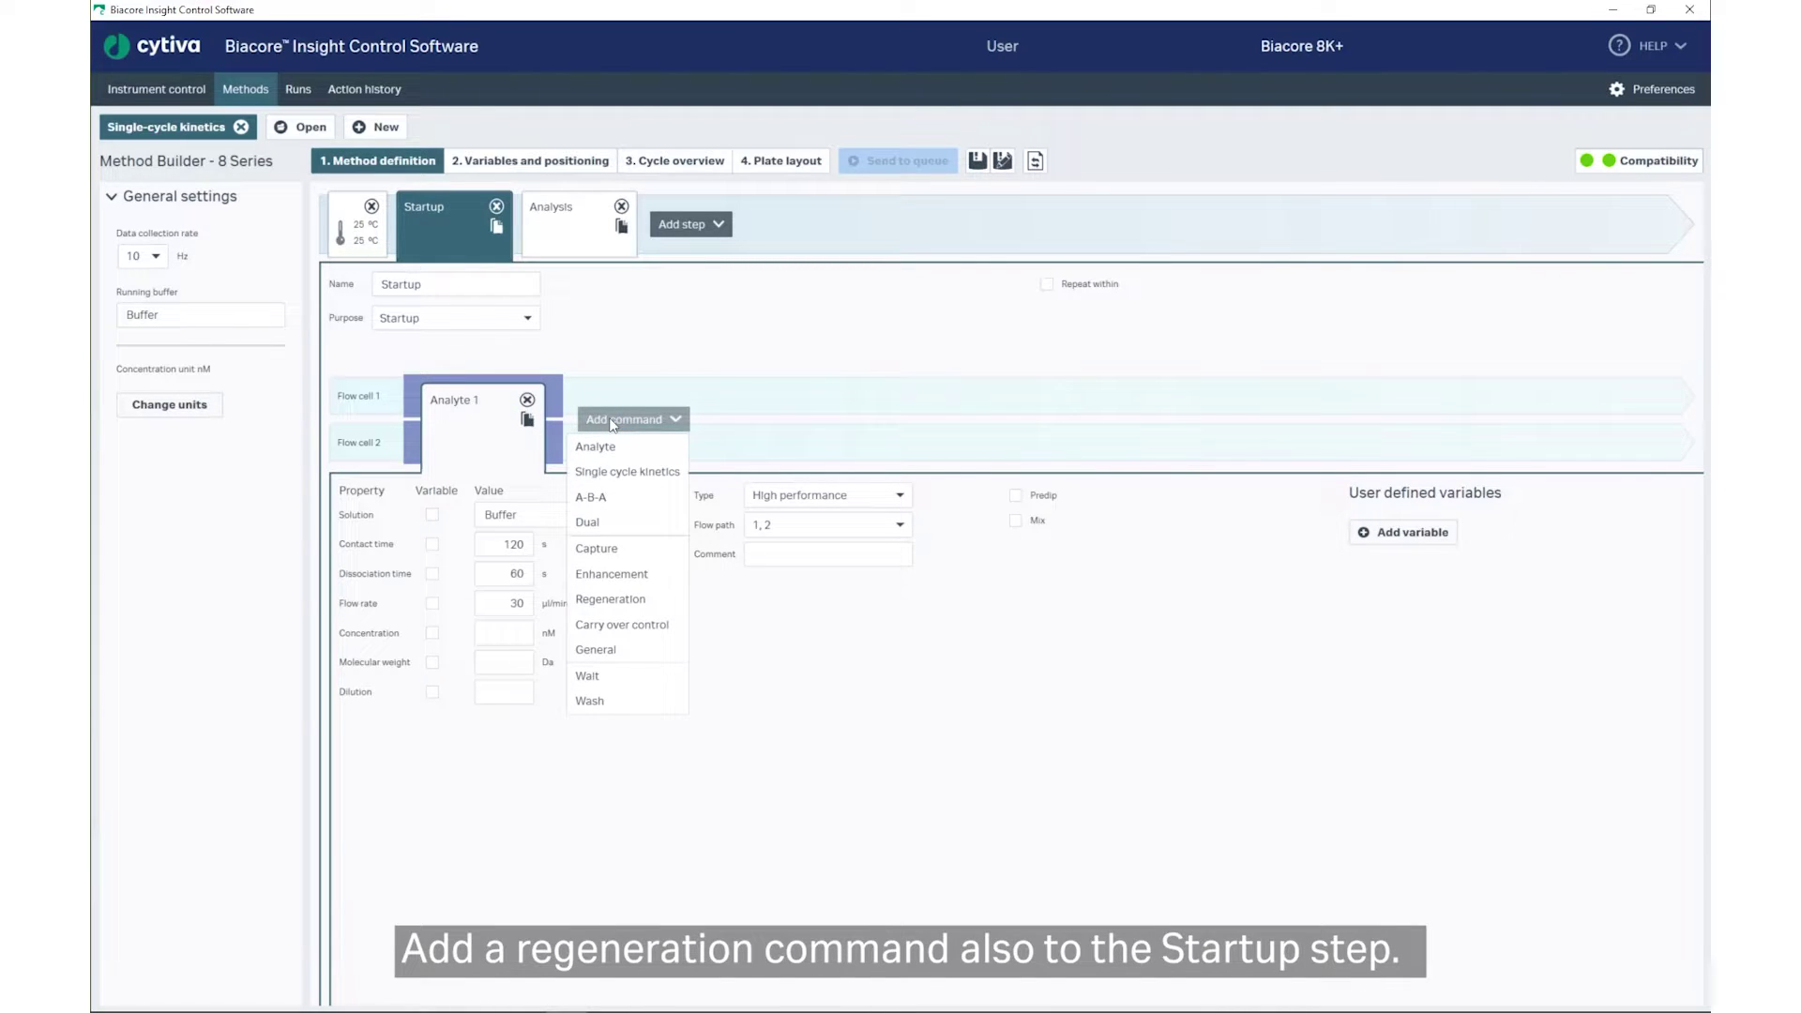
pyautogui.click(612, 599)
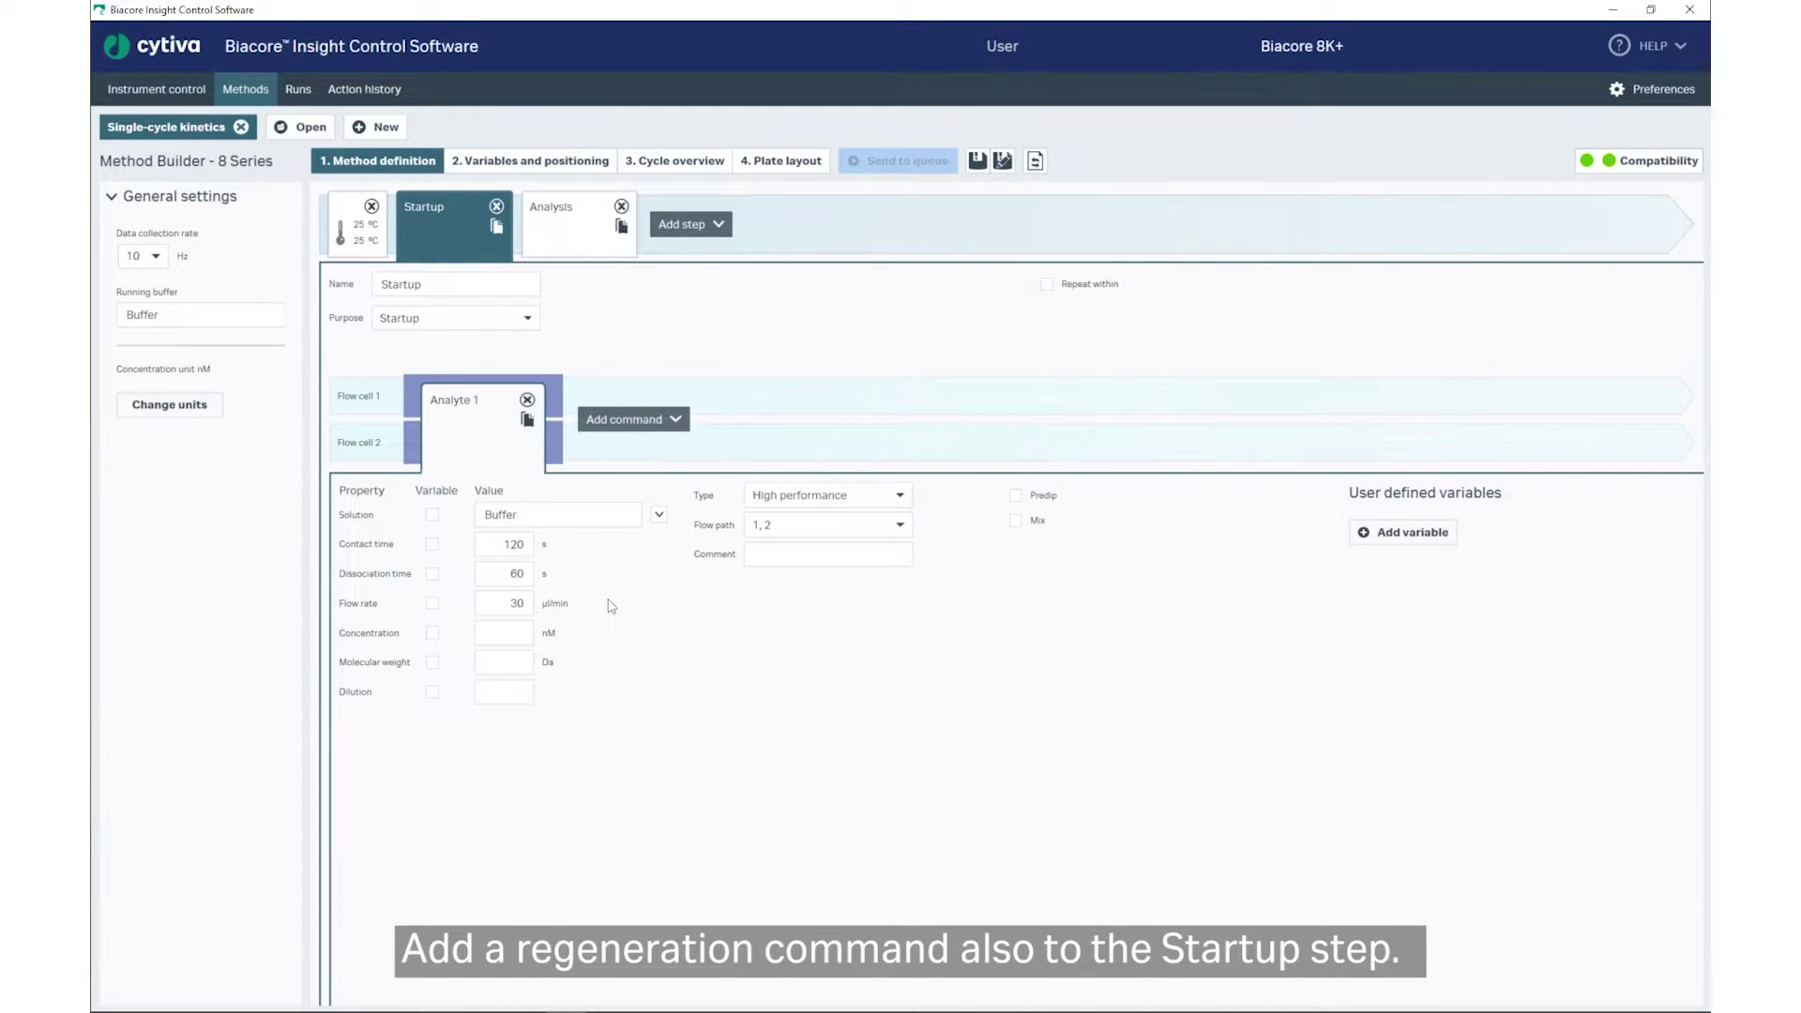
pyautogui.click(564, 518)
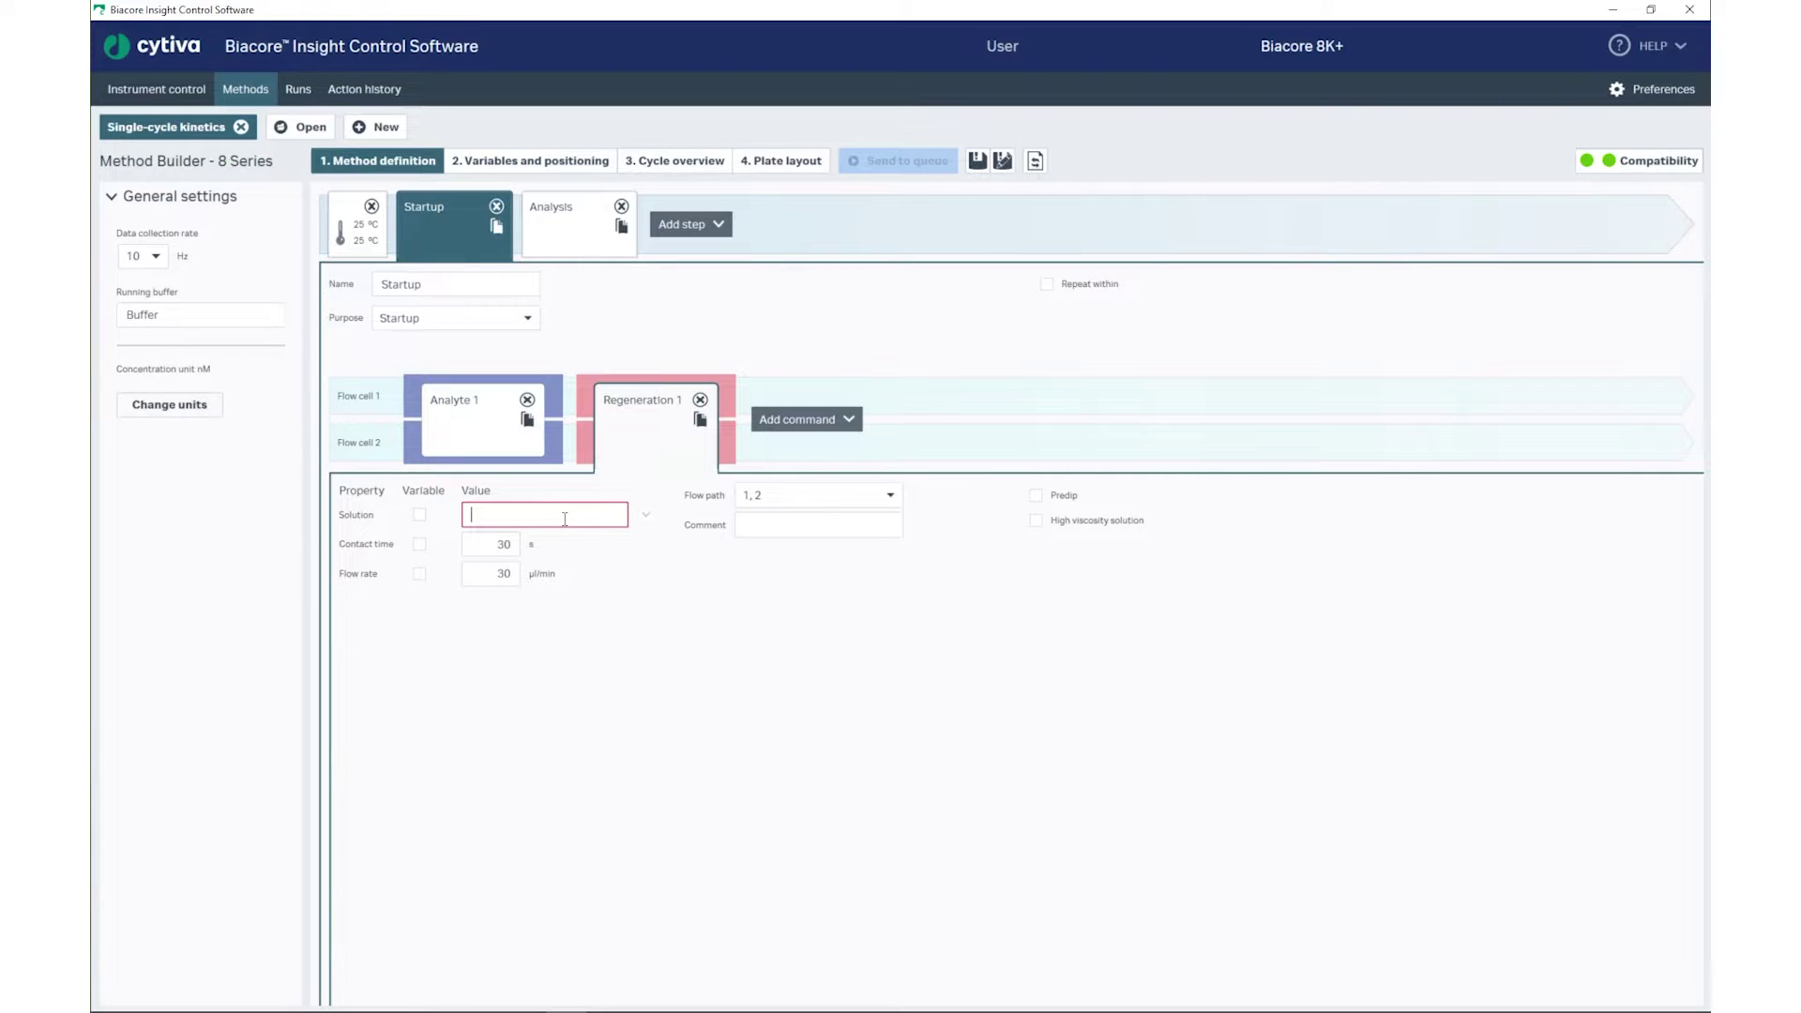
pyautogui.write('Glycine')
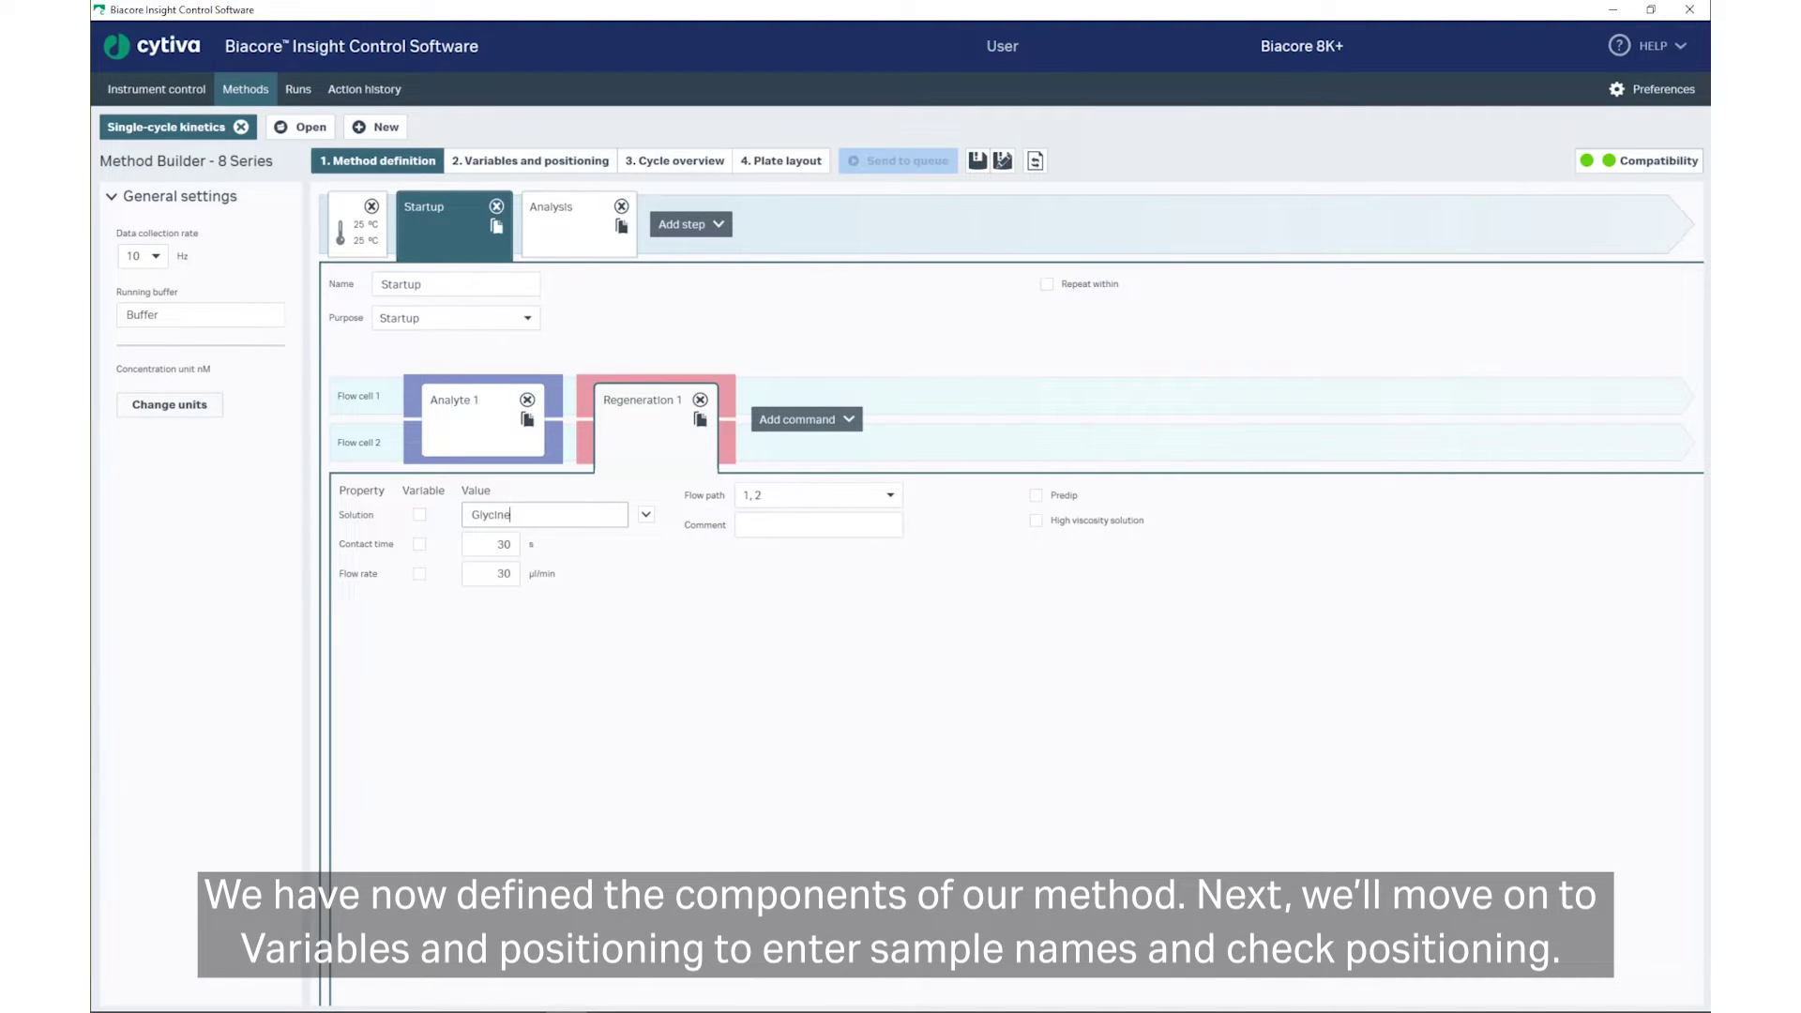
pyautogui.write(' pH 1.5')
pyautogui.click(508, 546)
pyautogui.write('20')
# Open Variables and positioning and select cycle 1 to edit its sample names and concentrations
pyautogui.click(595, 161)
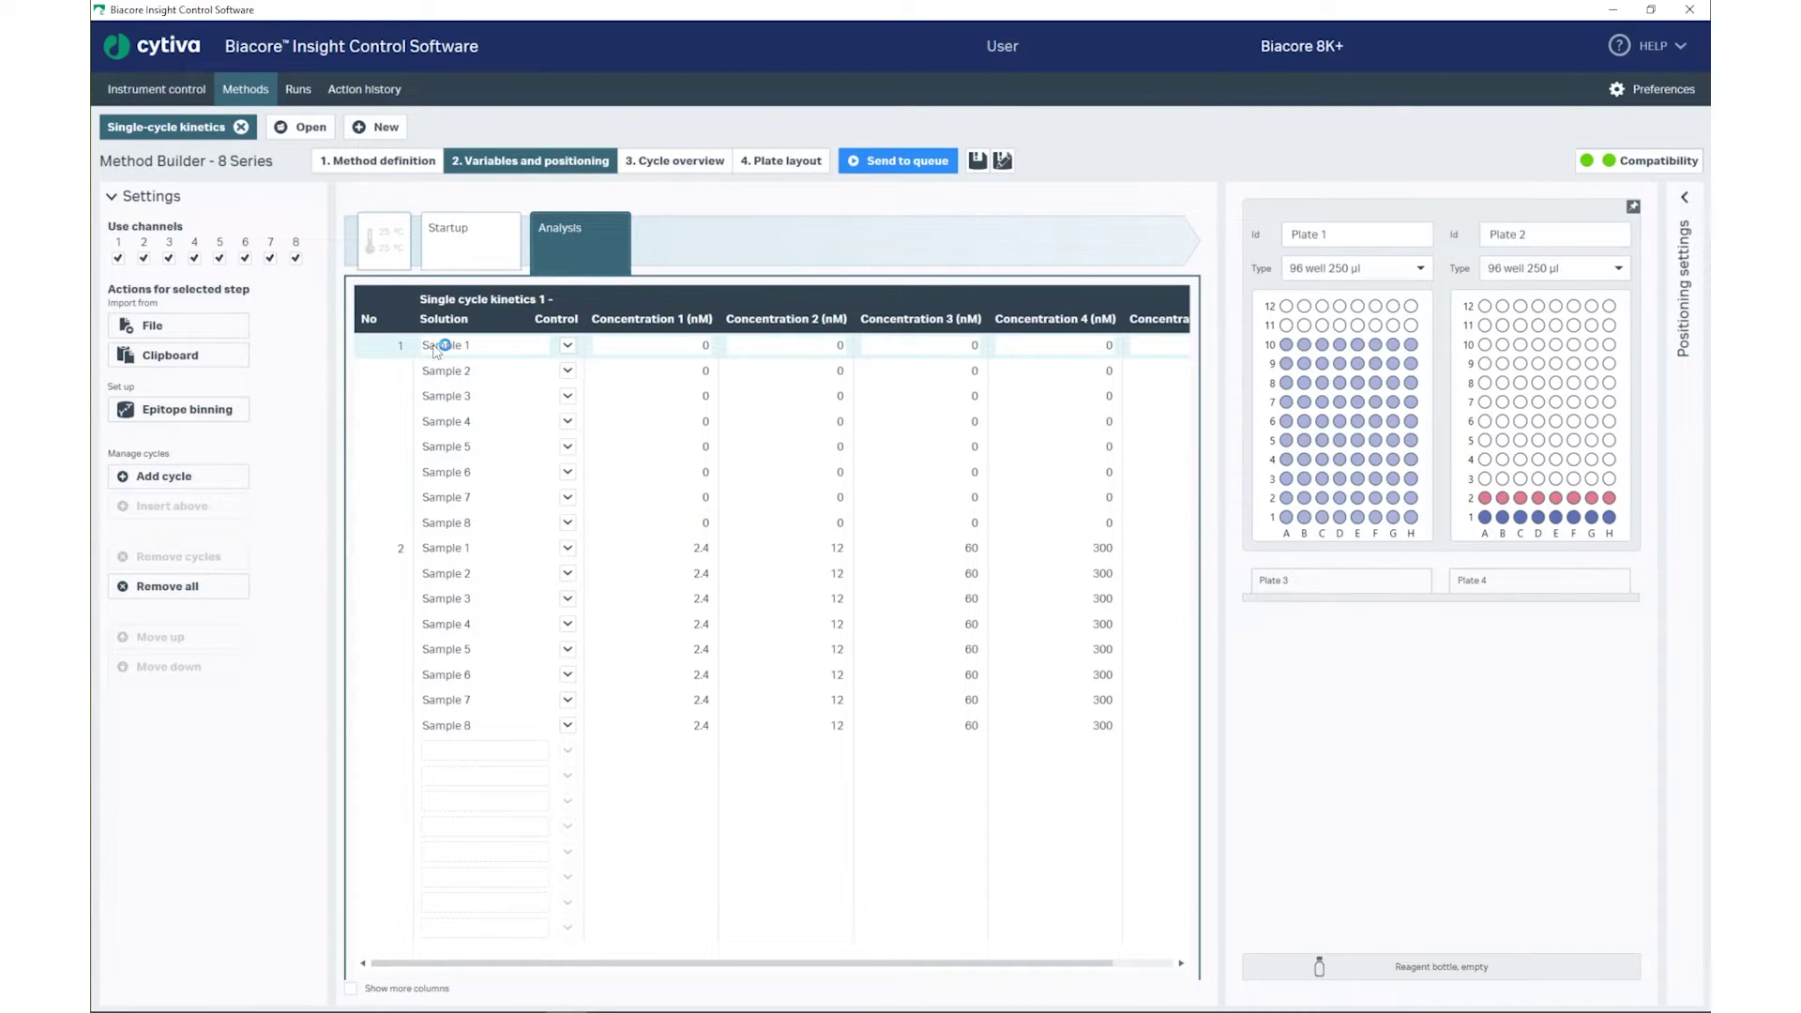
pyautogui.click(435, 347)
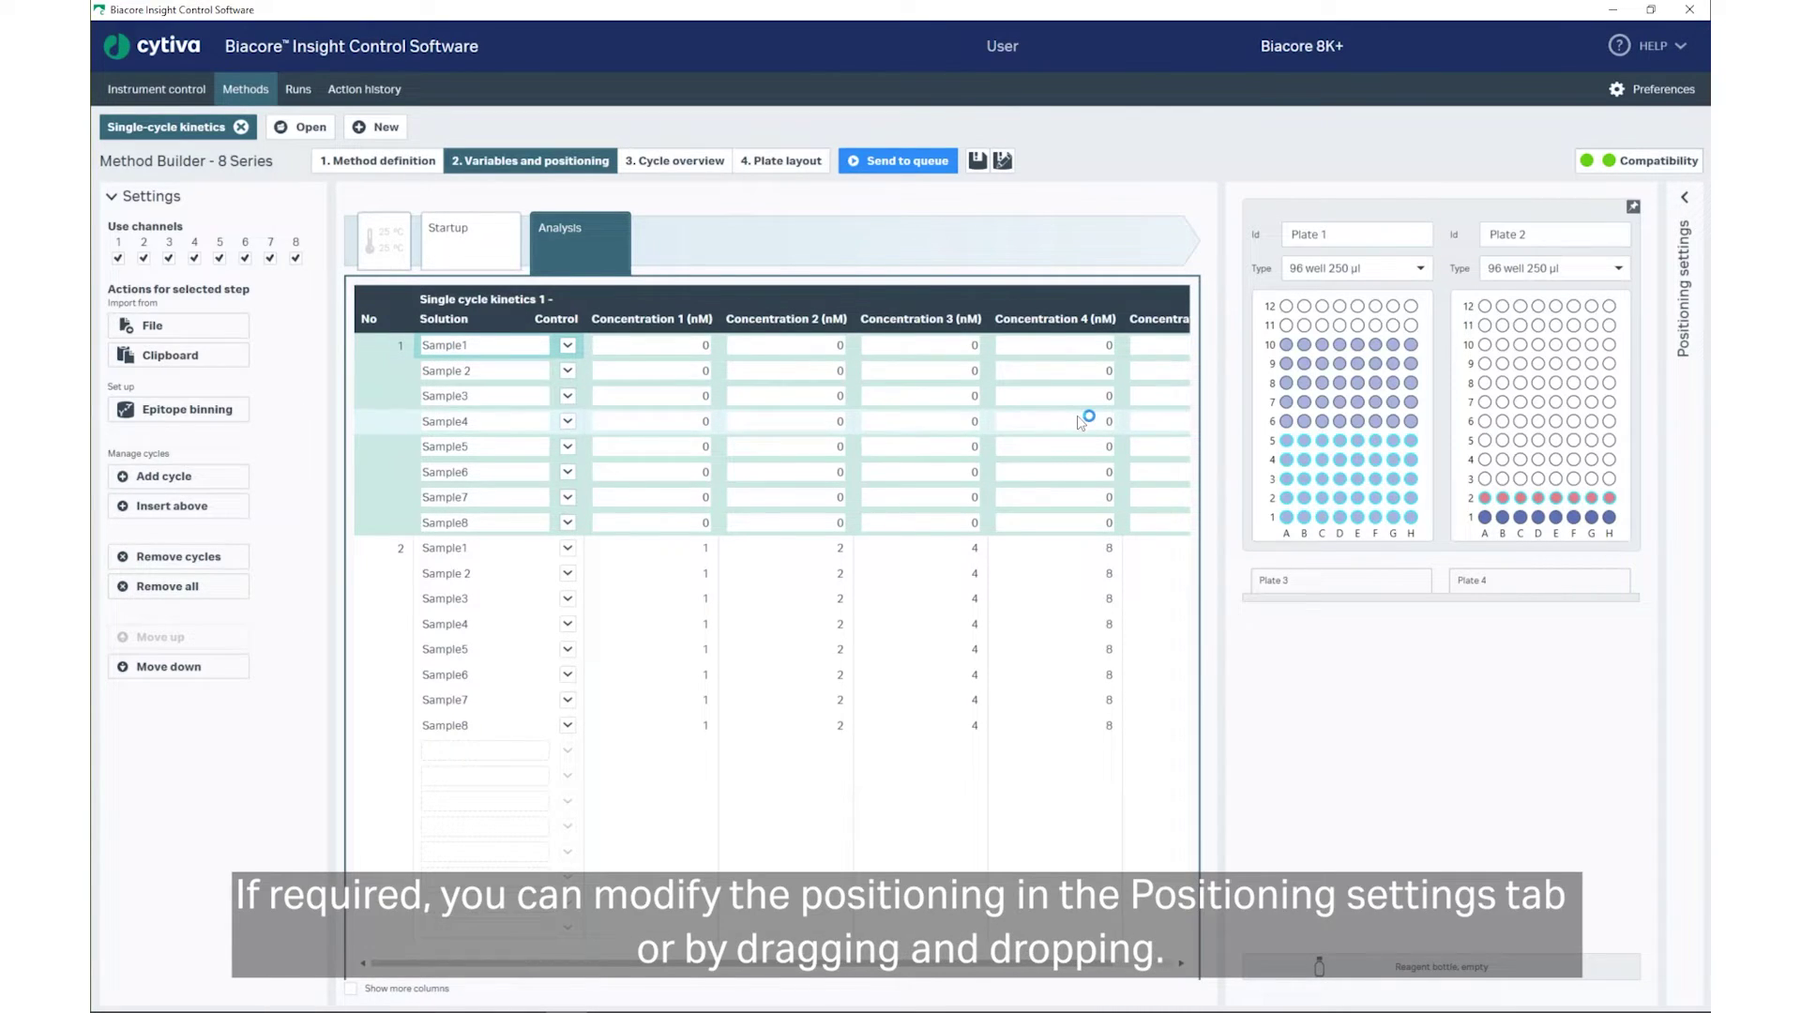
# Open Positioning settings and drag the second cycle's wells to row 10 of Plate 1
pyautogui.click(1686, 281)
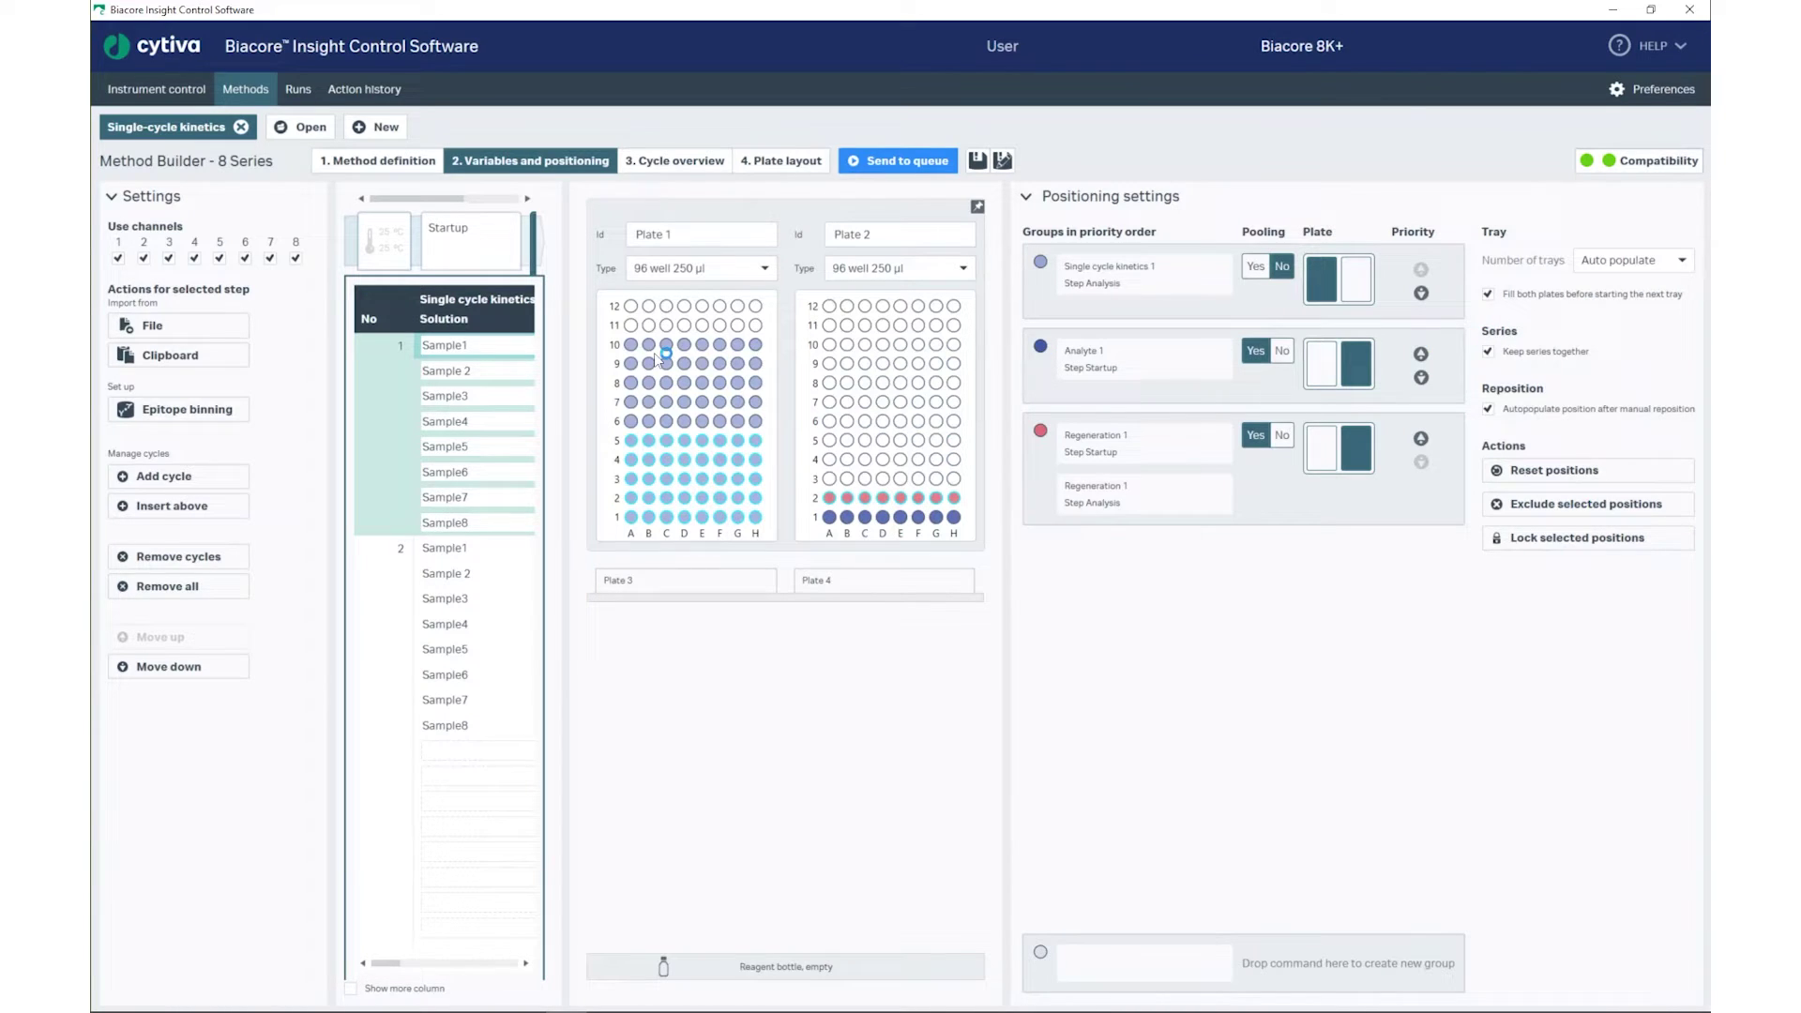
pyautogui.moveTo(655, 355); pyautogui.dragTo(629, 345)
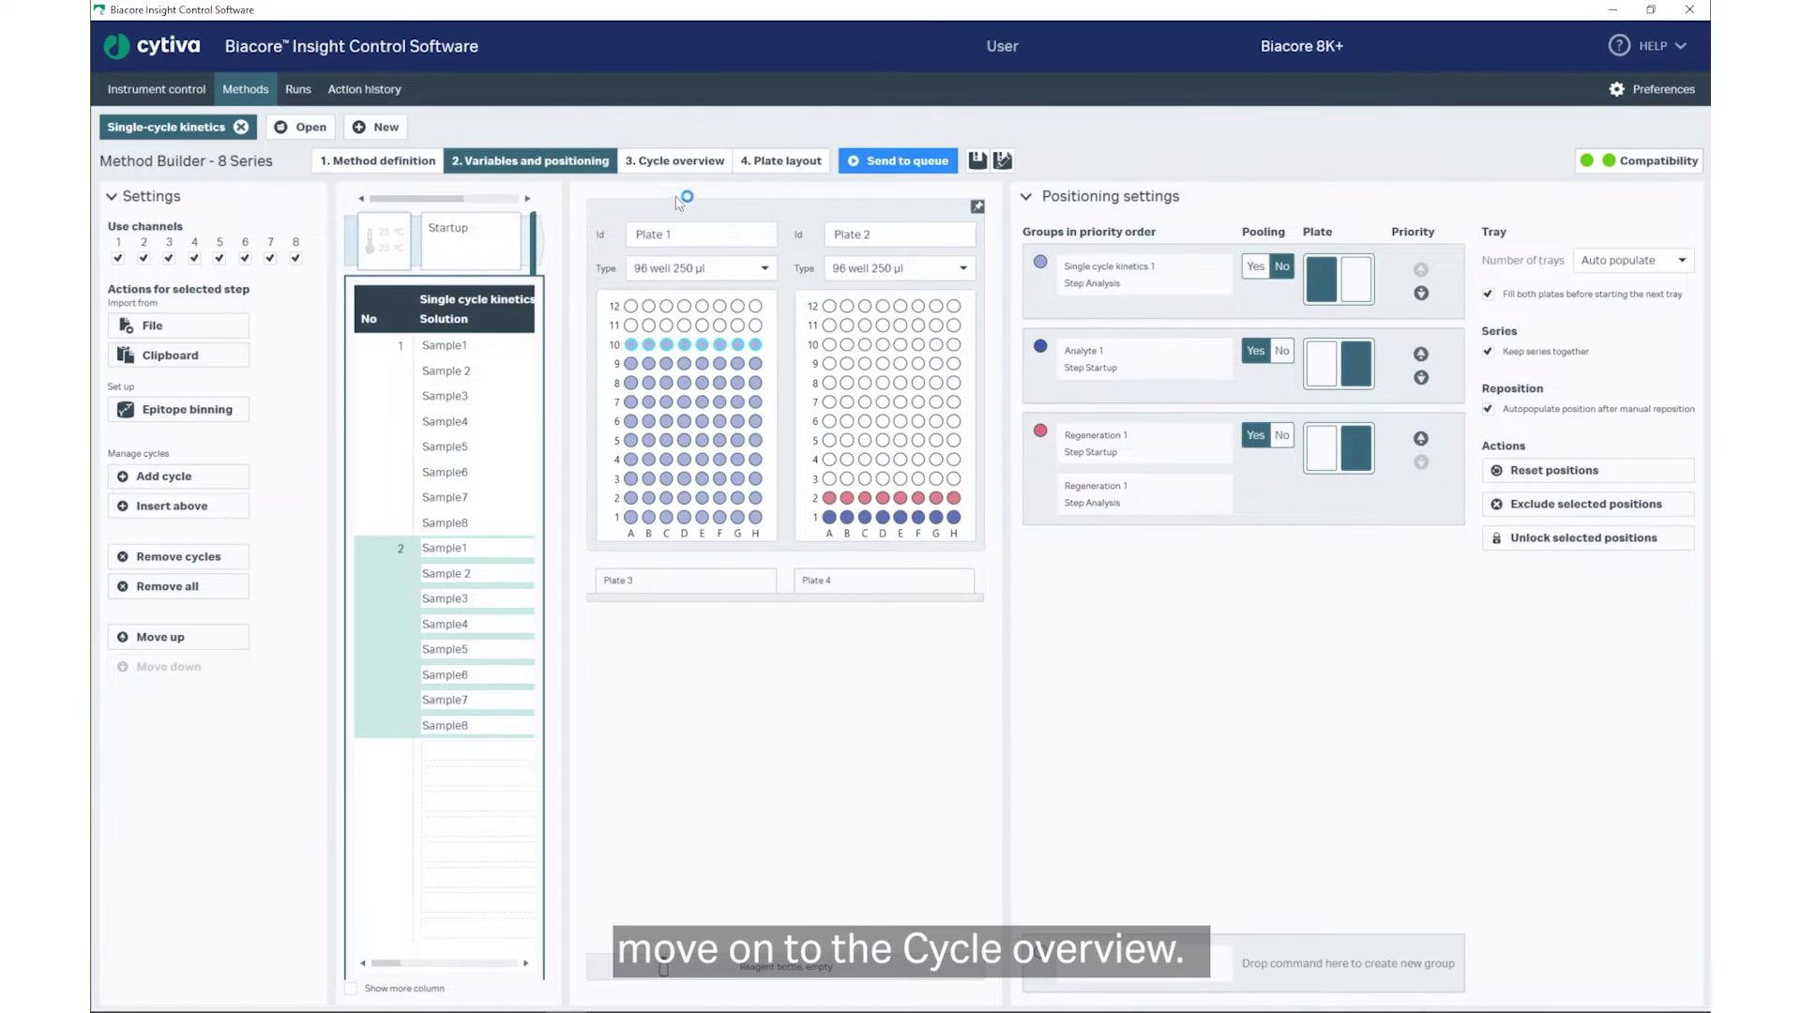
# Show the Cycle overview with Startup and two Sample1 analysis cycles, 52 min estimated
pyautogui.click(683, 164)
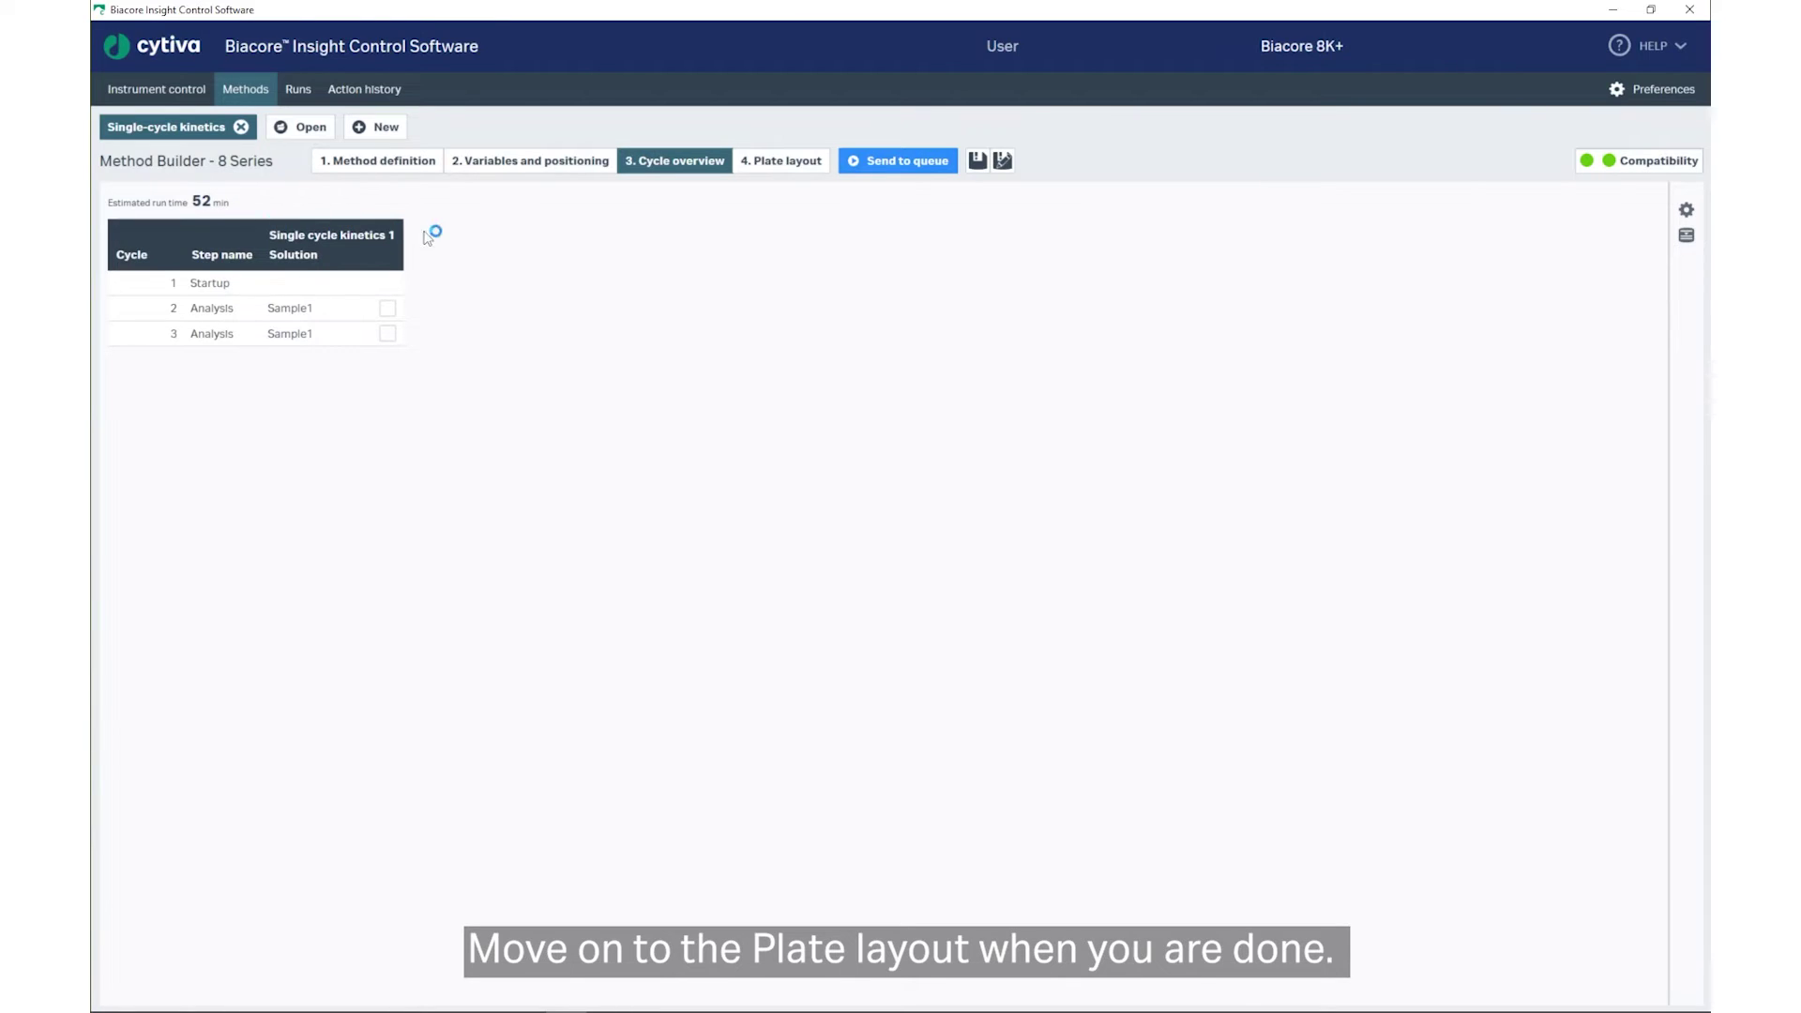
# Open the Plate layout's Volume summary: Glycine pH 1.5 1008 µl, Buffer 944 µl, samples 590 µl
pyautogui.click(780, 164)
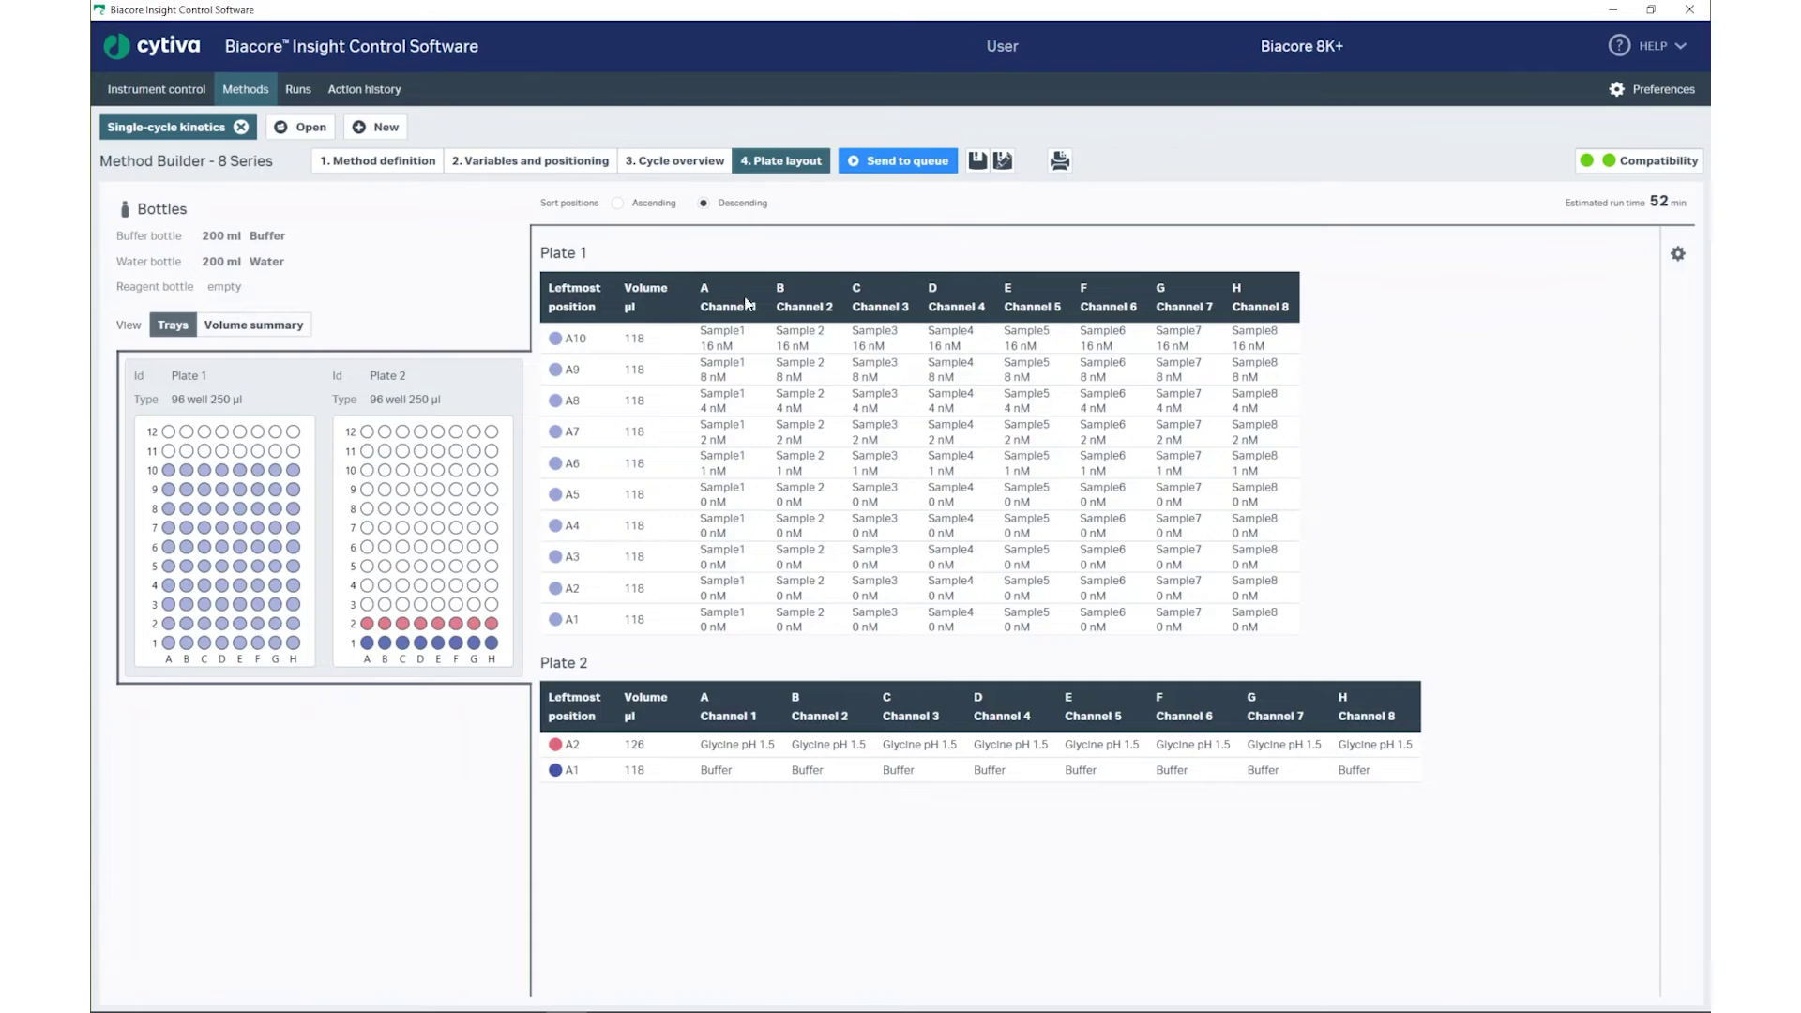
pyautogui.click(286, 331)
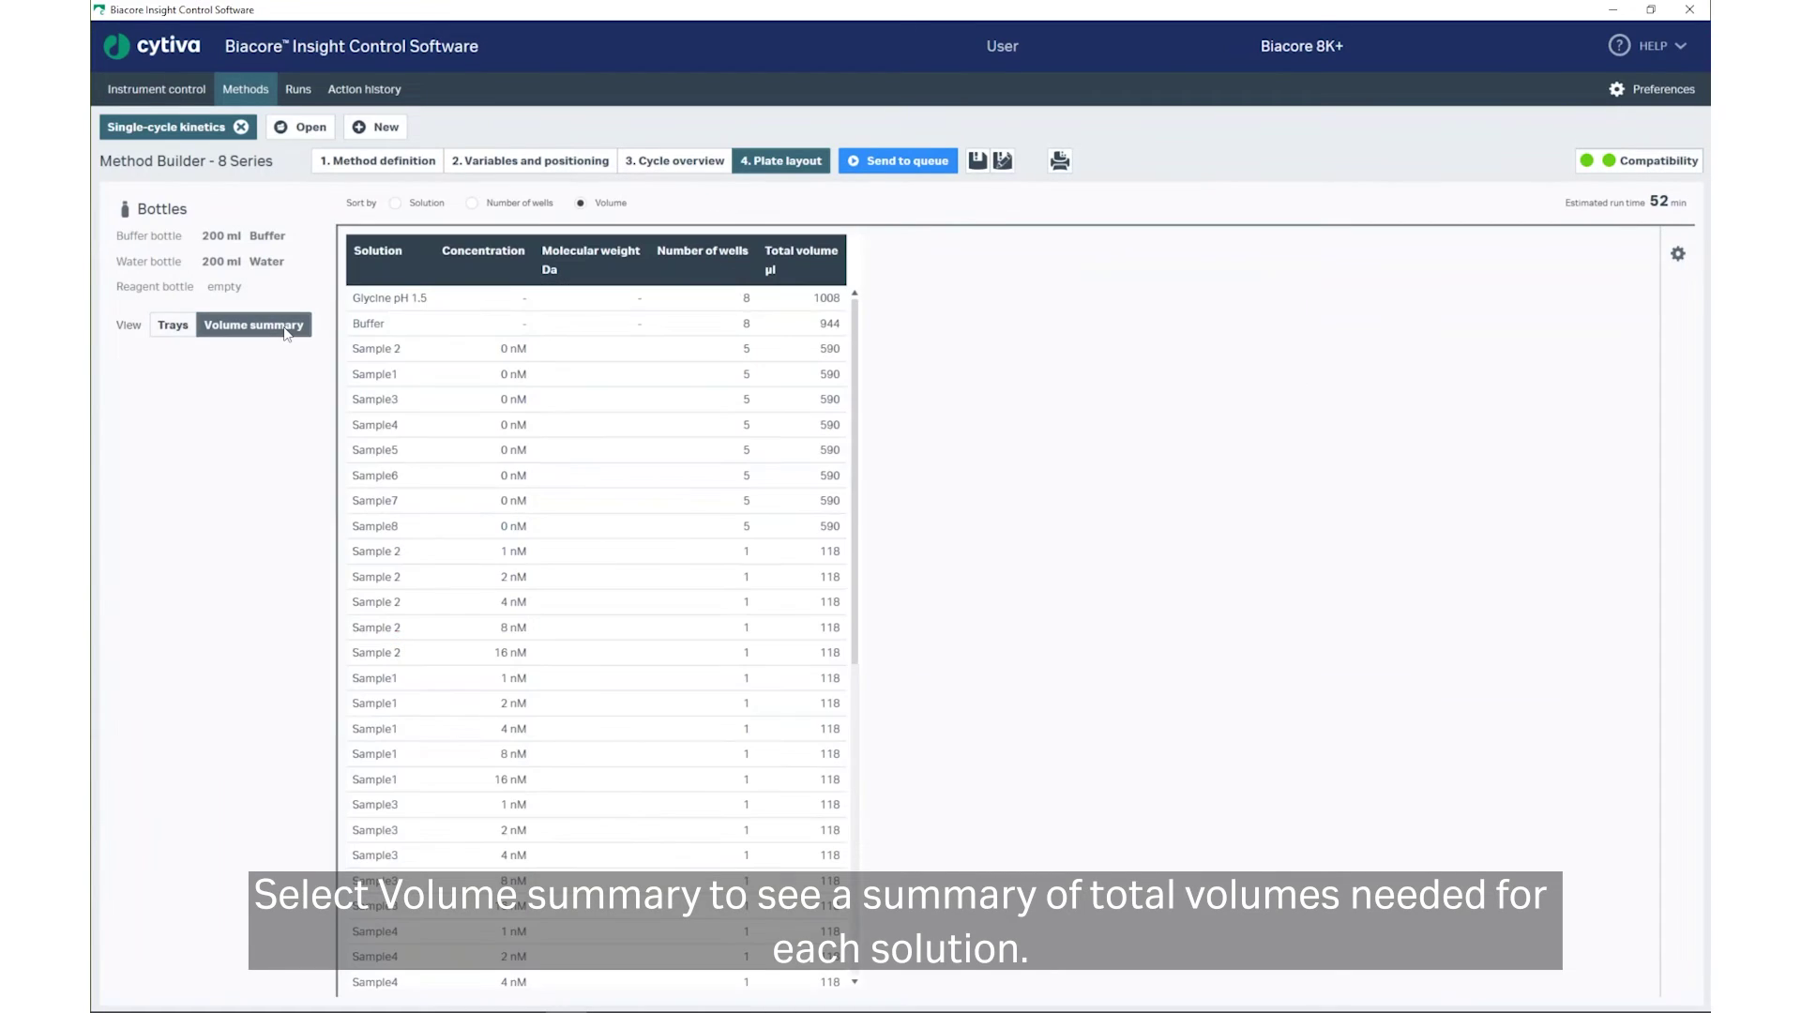
# Save the method as 'Single-cycle kinetics 8 series' by appending ' 8 series' to the name
pyautogui.click(1005, 160)
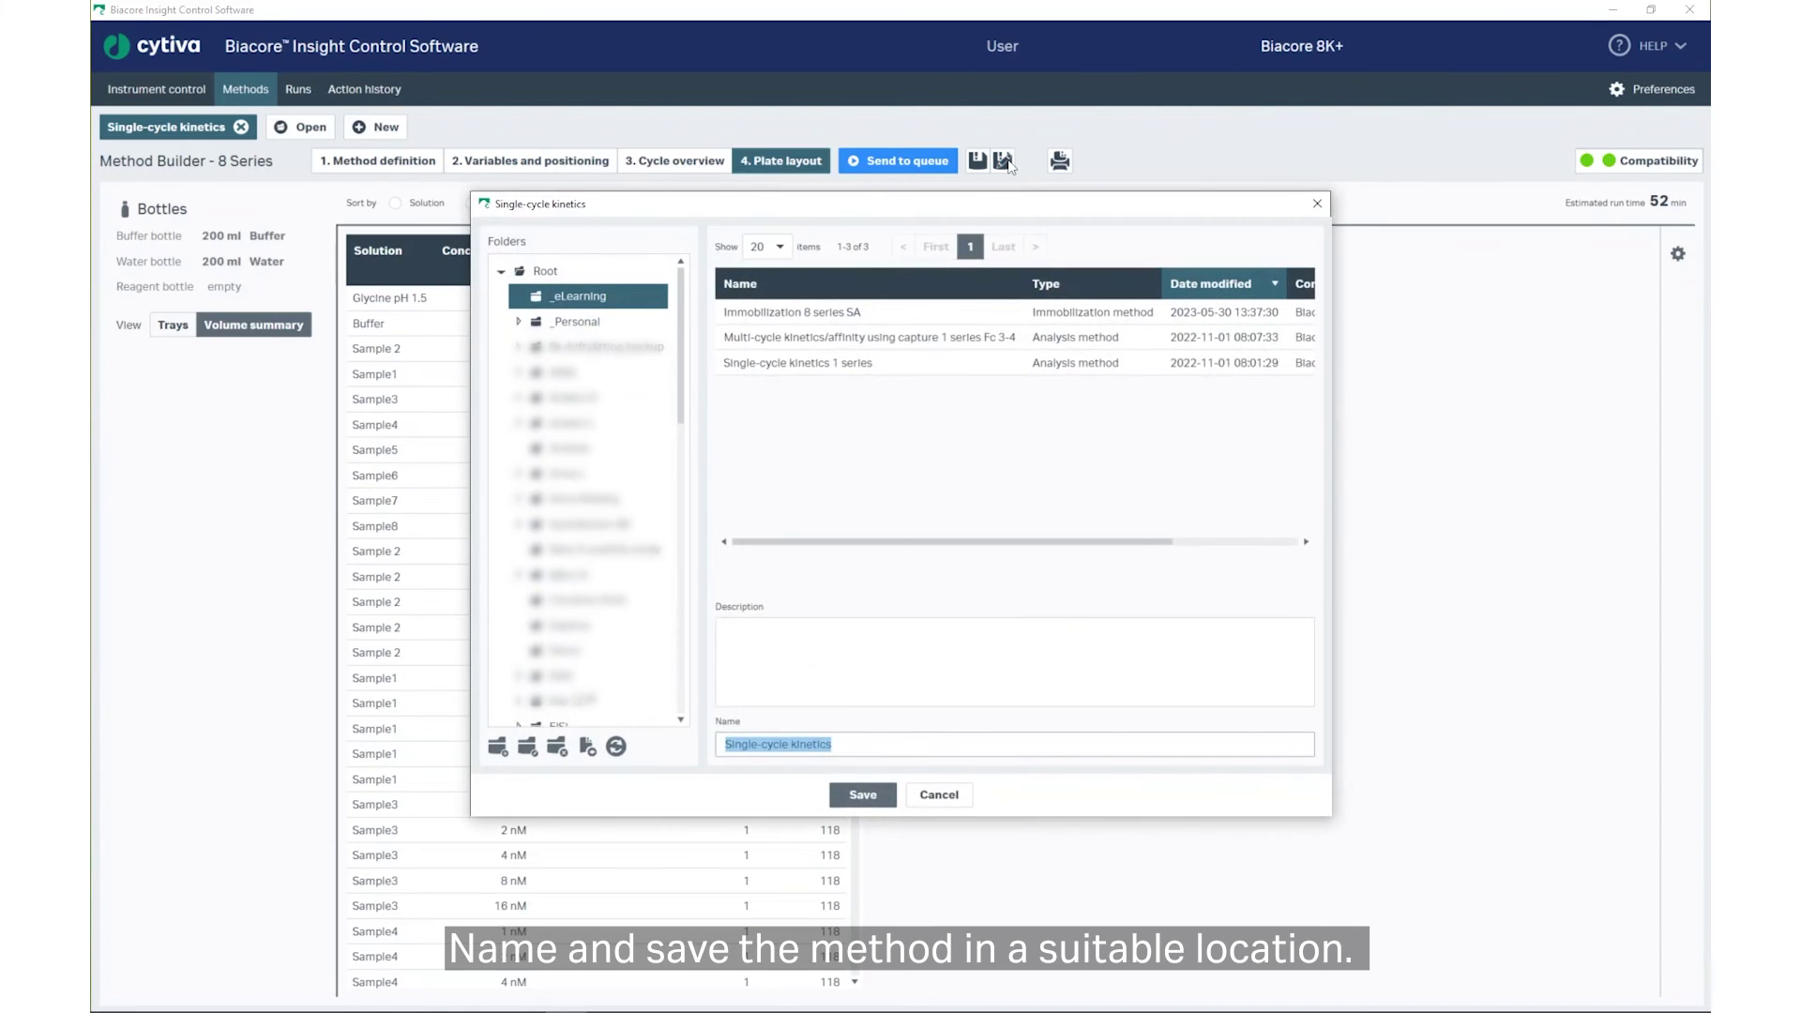
pyautogui.press('End')
pyautogui.write('8 series')
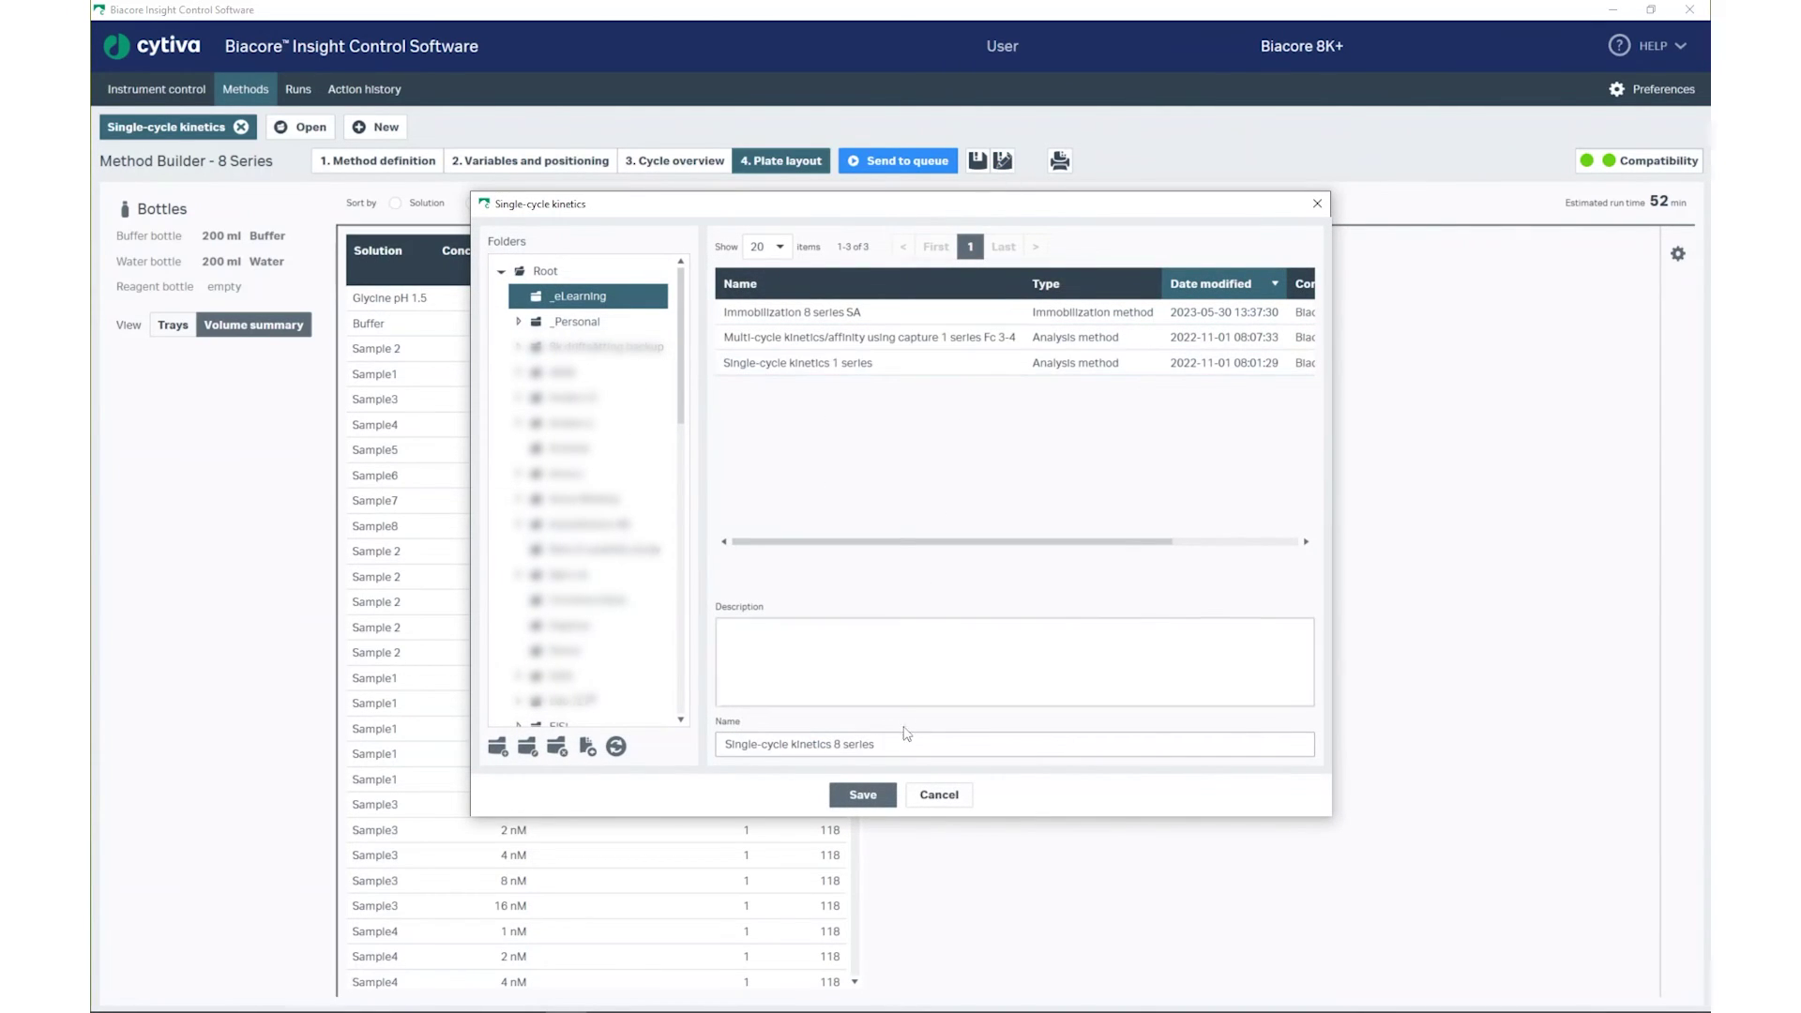
pyautogui.click(863, 795)
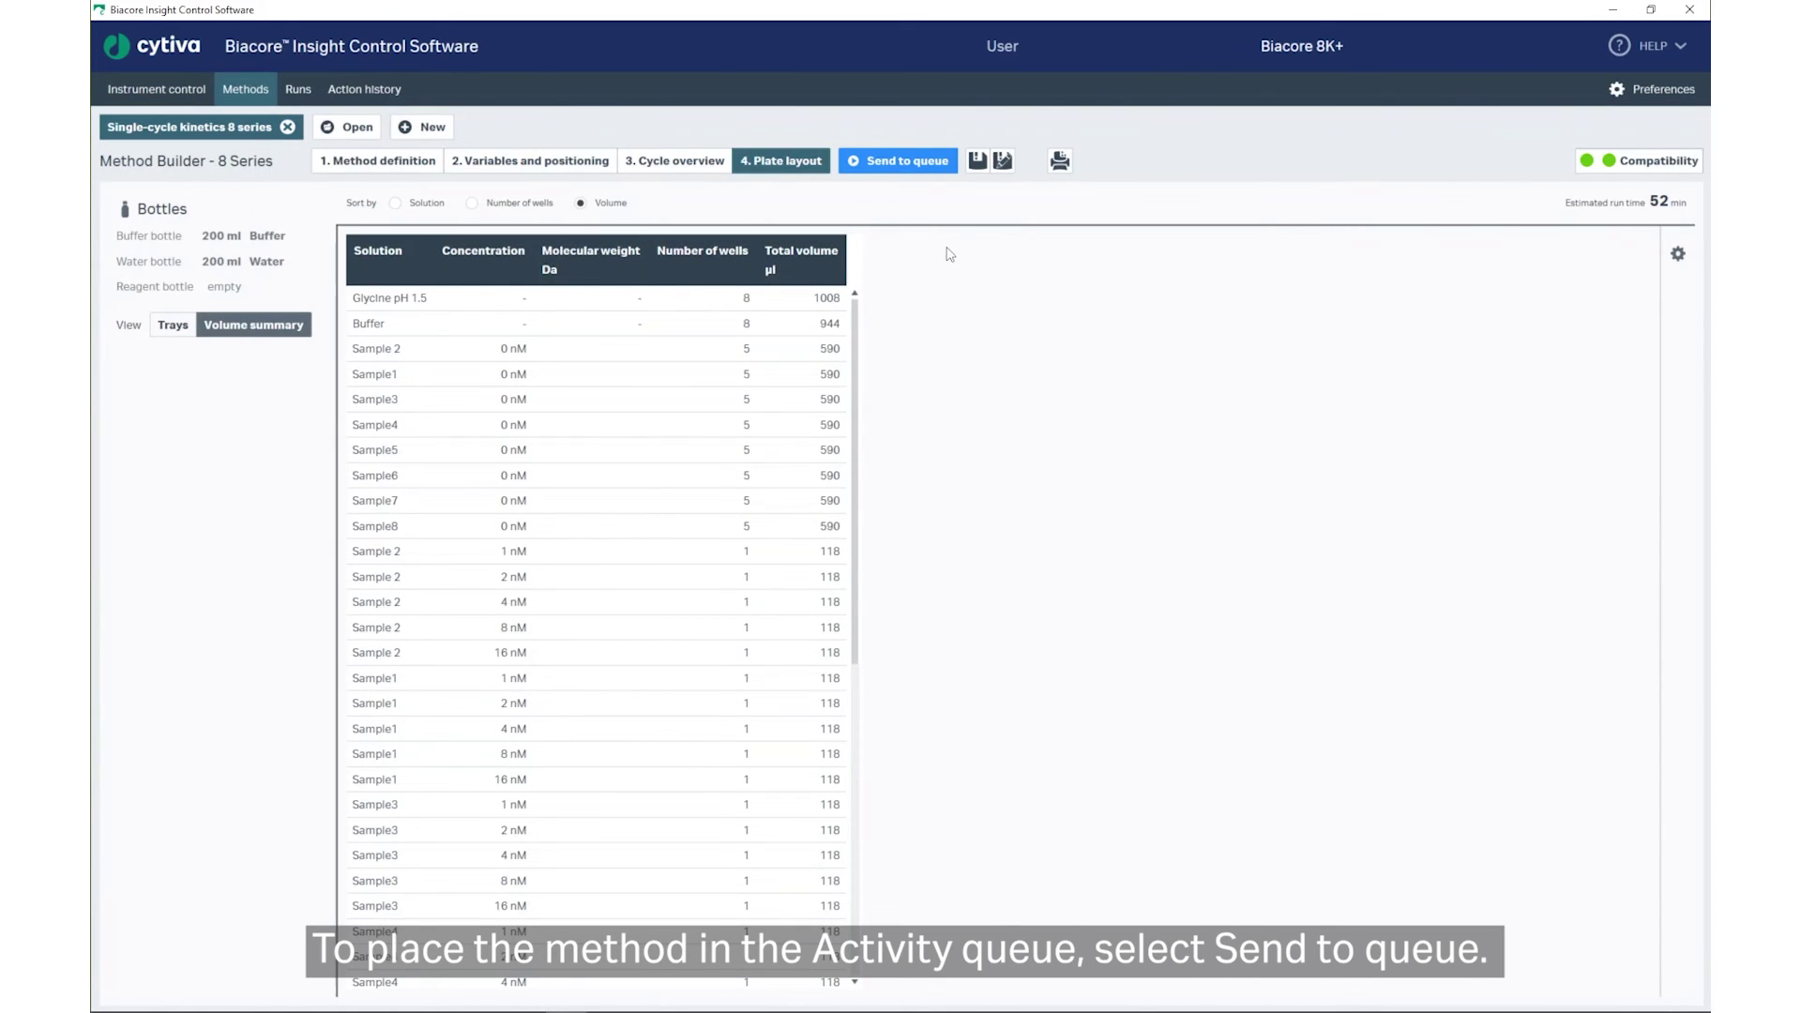
# Send the 'Single-cycle kinetics 8 series' method to the Activity queue, totalling 52 min
pyautogui.click(922, 164)
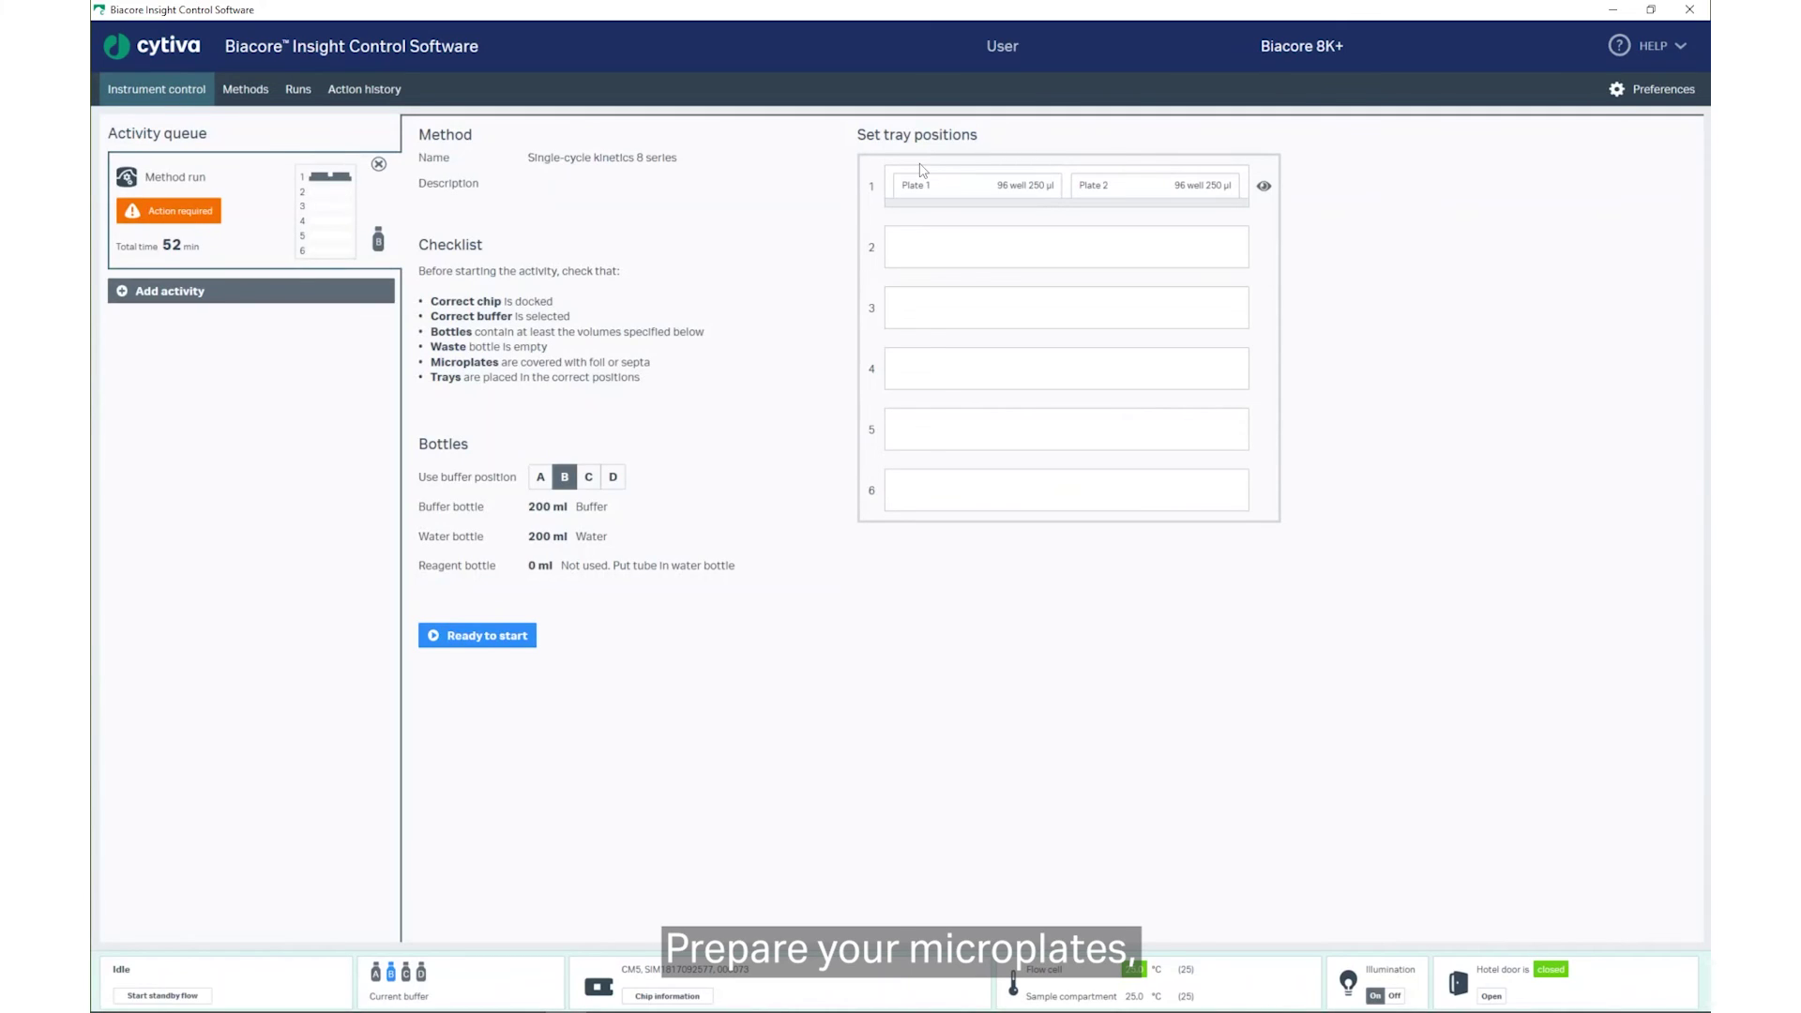